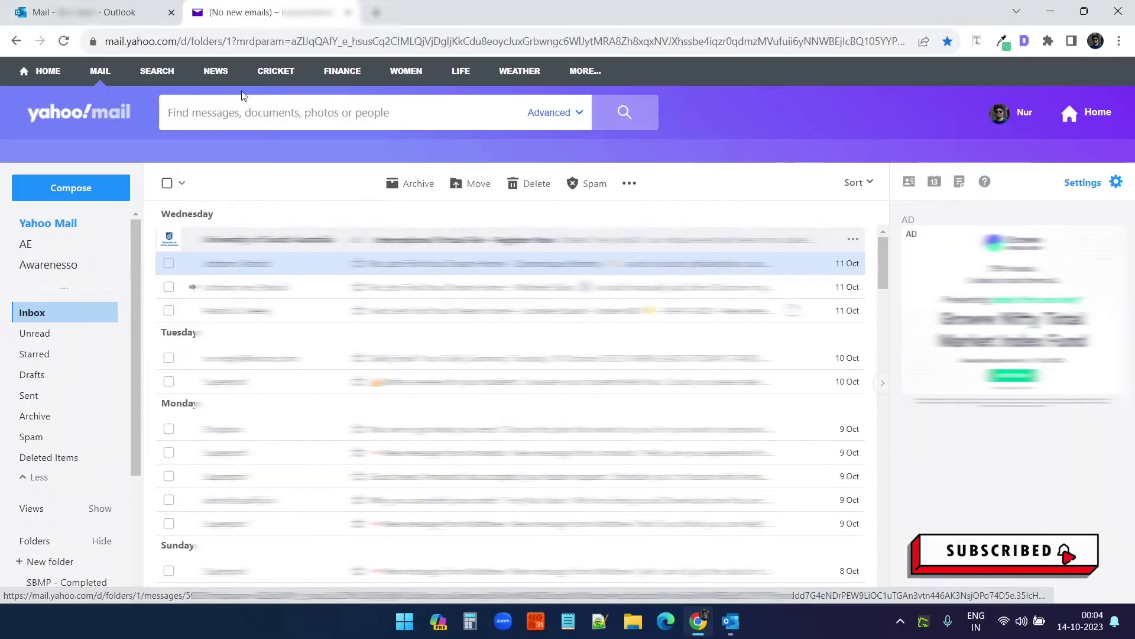
# - Open the Microsoft 365 admin center from the Outlook on the web app launcher
pyautogui.click(110, 13)
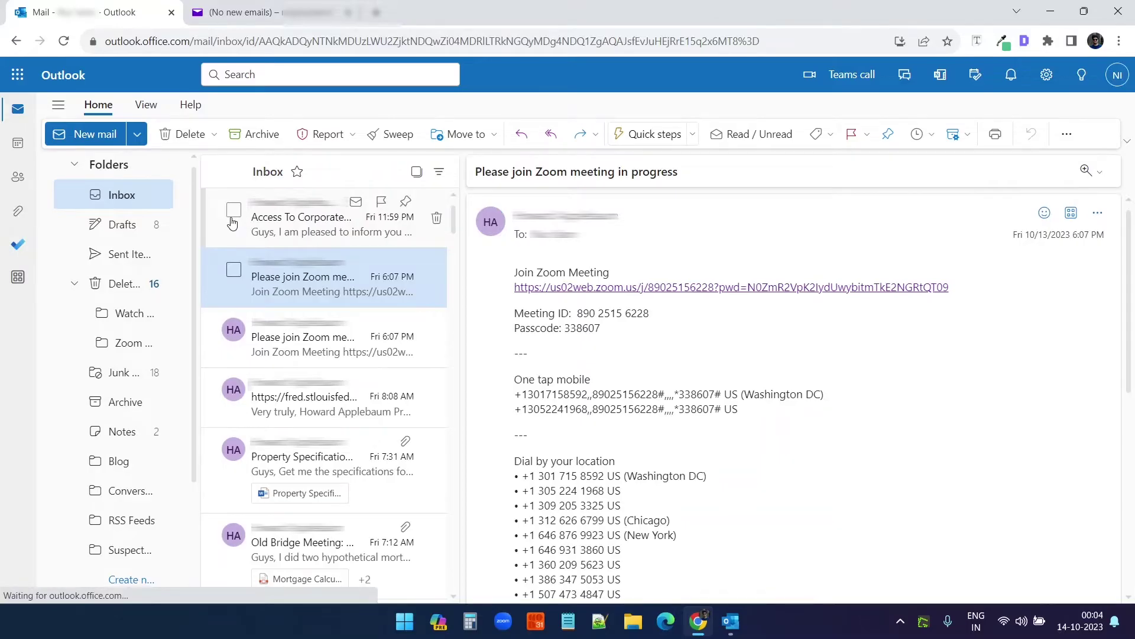
pyautogui.click(25, 78)
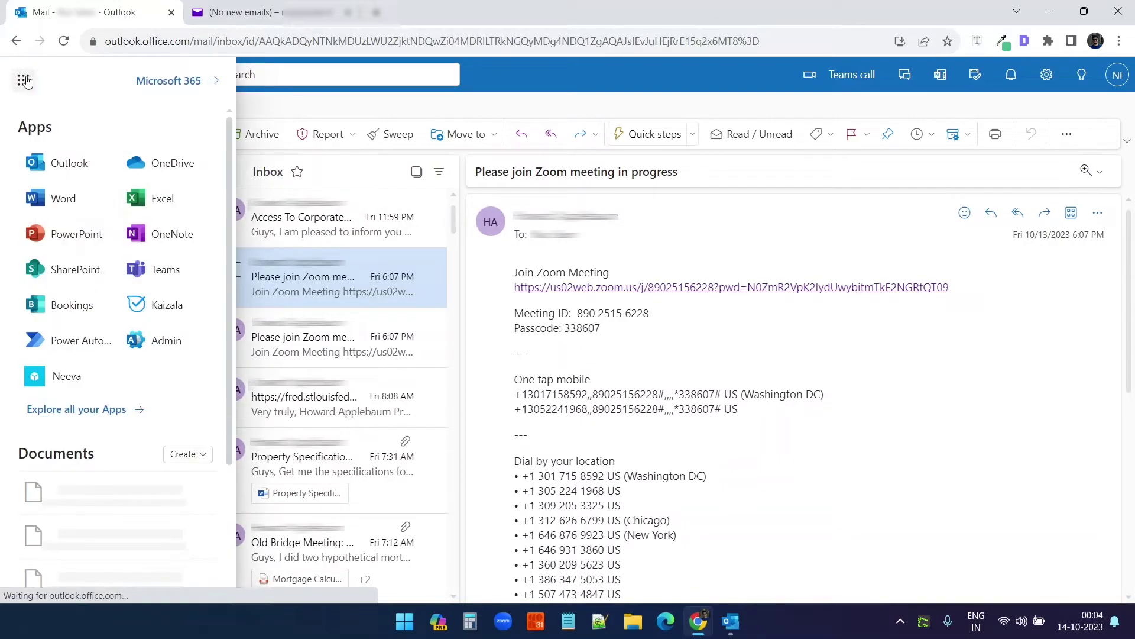
pyautogui.click(173, 348)
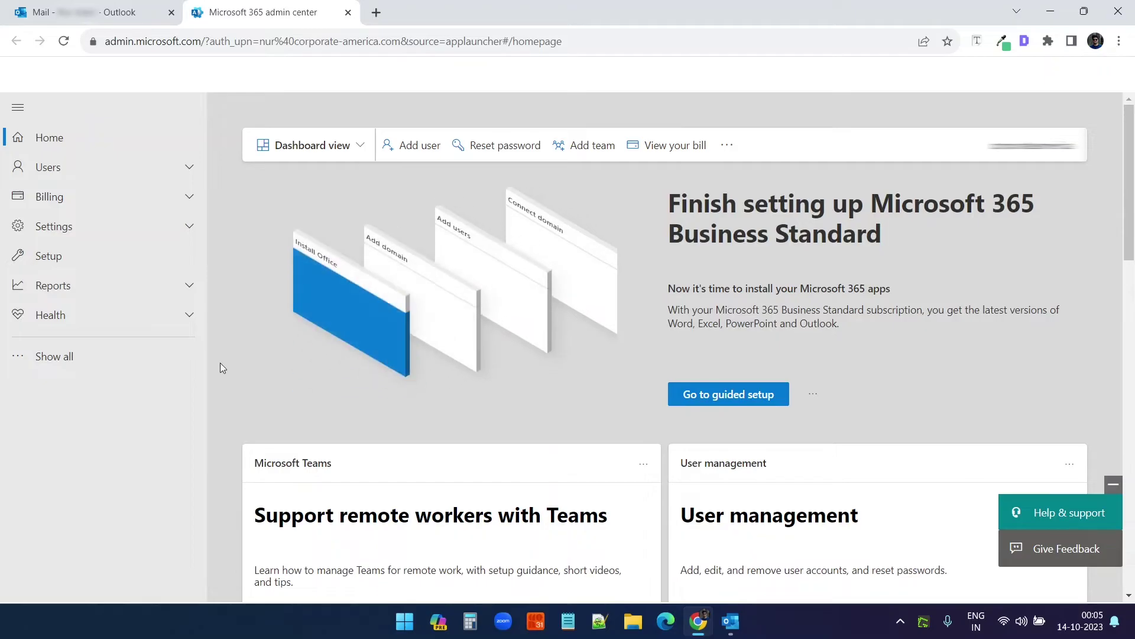
# - Open the Exchange admin center from the full Admin centers list
pyautogui.click(53, 359)
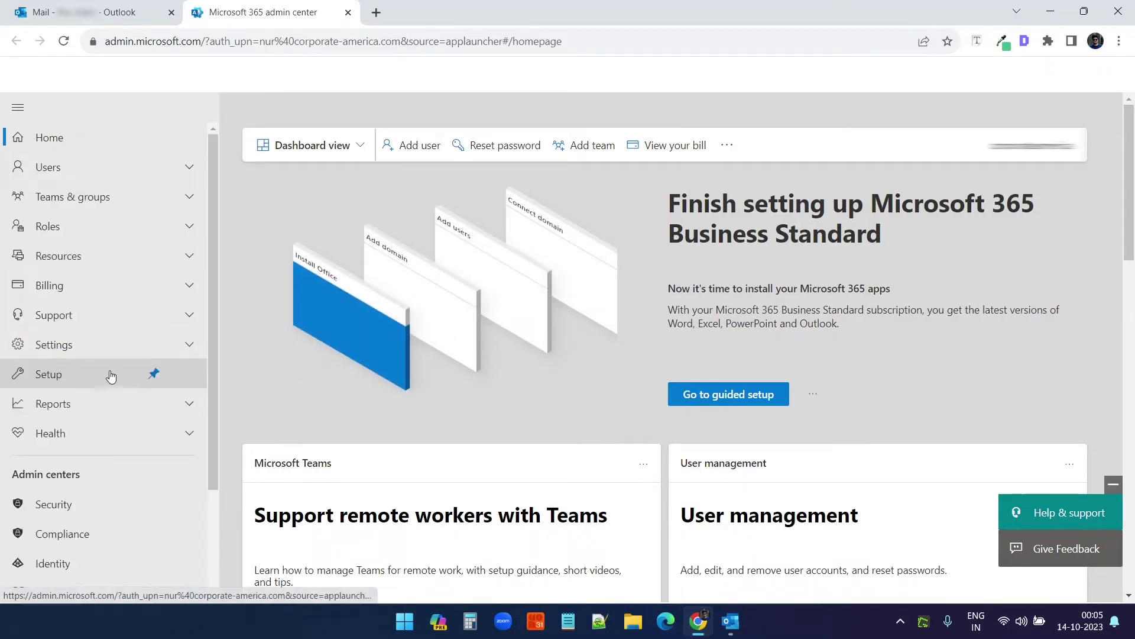
pyautogui.scroll(-2, 112, 411)
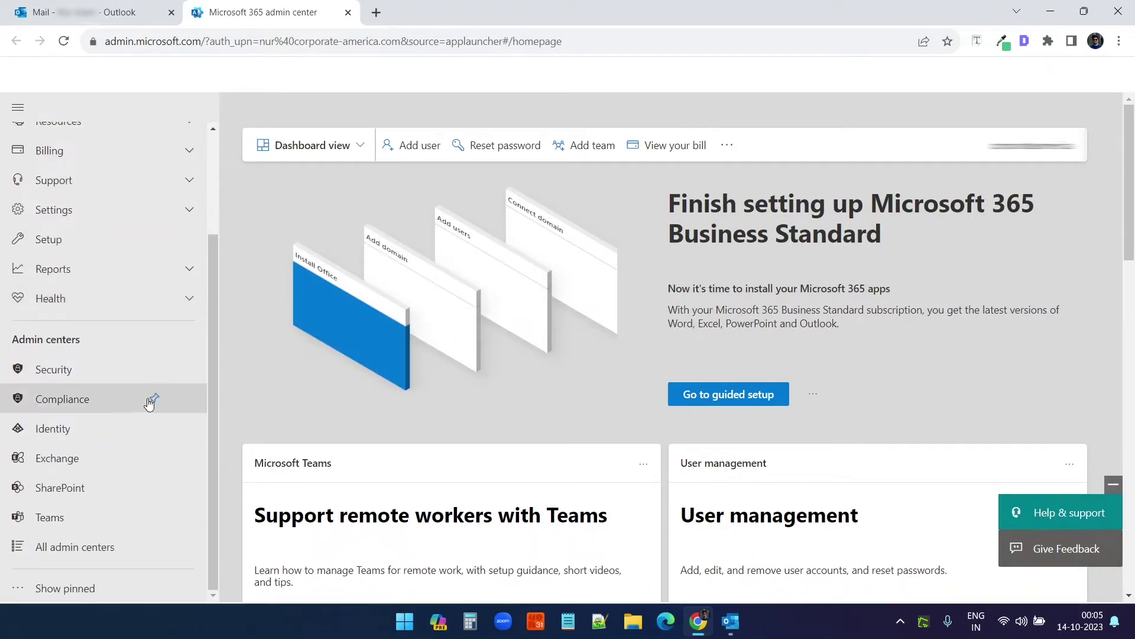
pyautogui.click(56, 460)
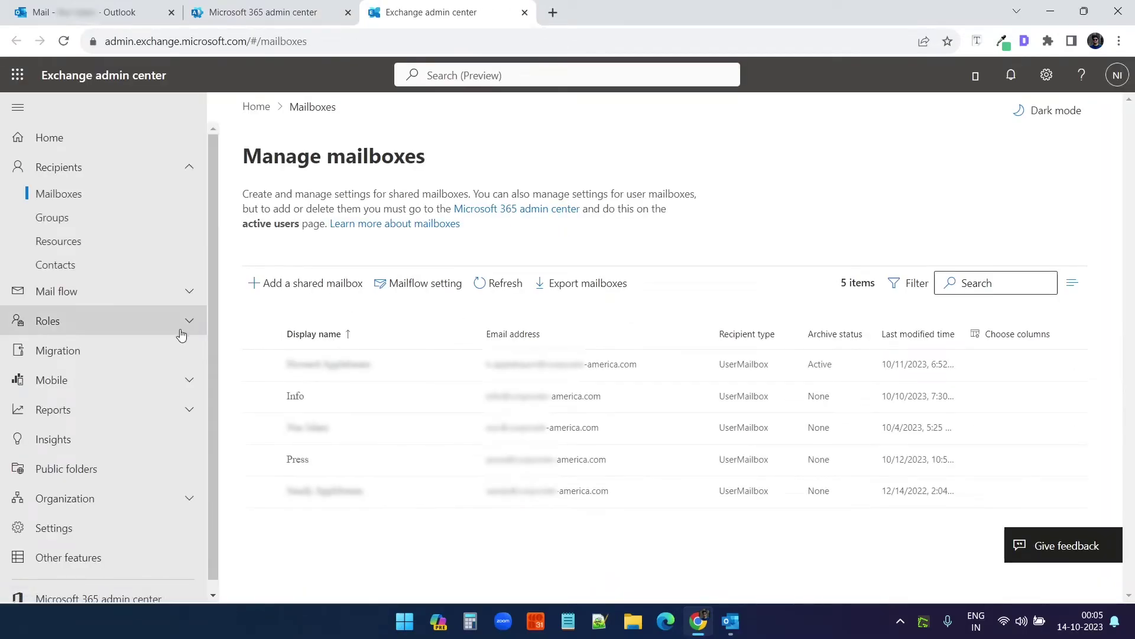
# - Under Mail flow > Rules, start a new rule from the Apply disclaimers template
pyautogui.click(182, 292)
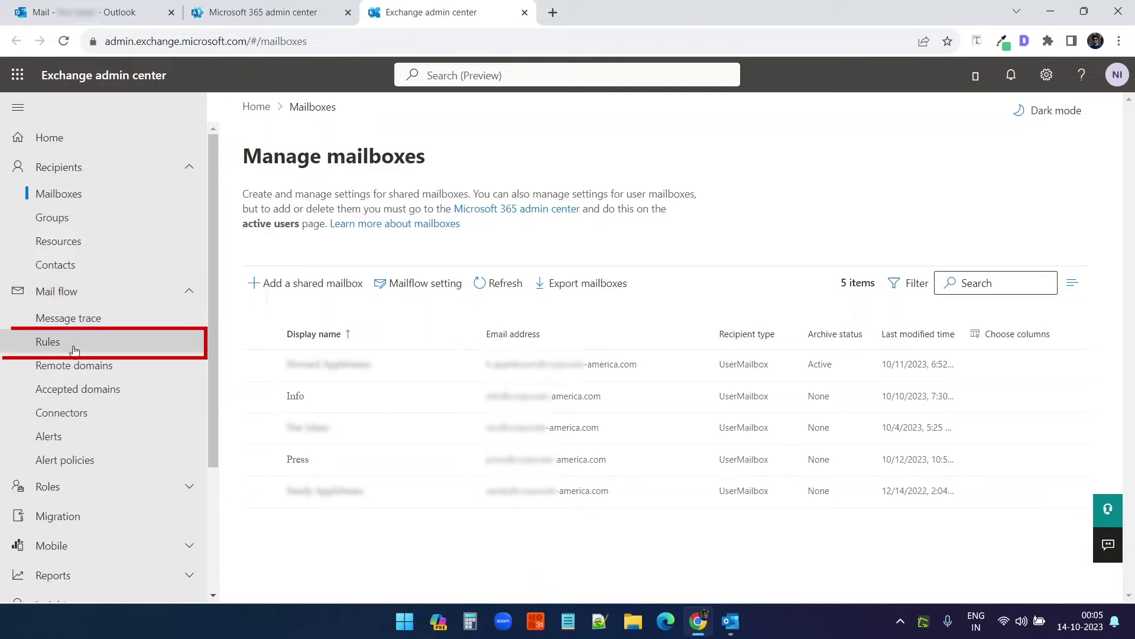
pyautogui.click(48, 342)
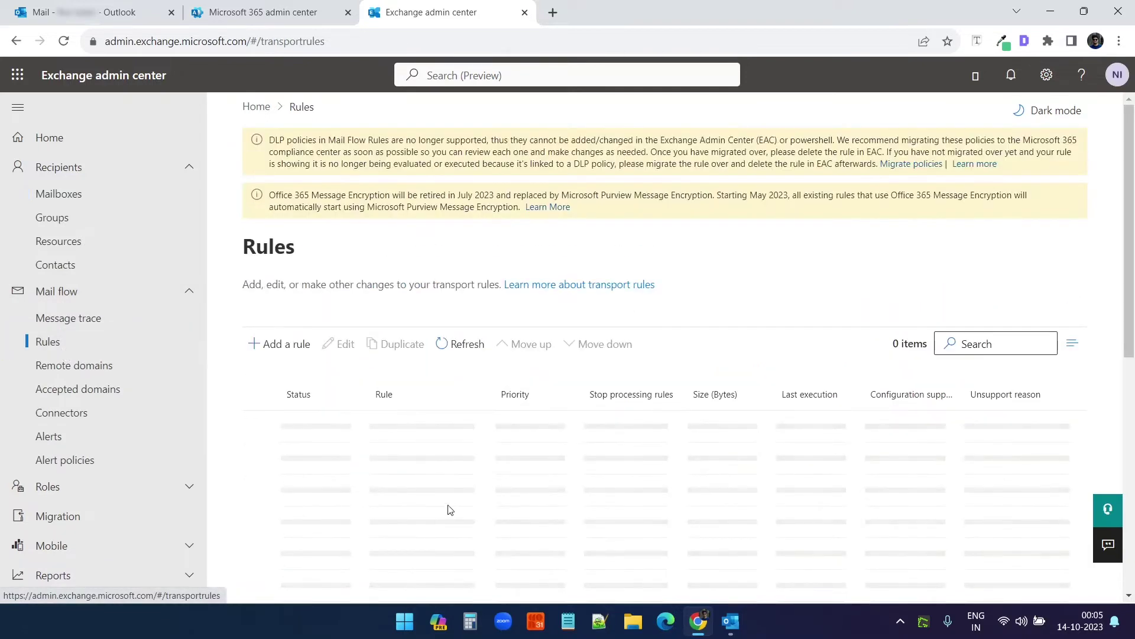
pyautogui.click(279, 344)
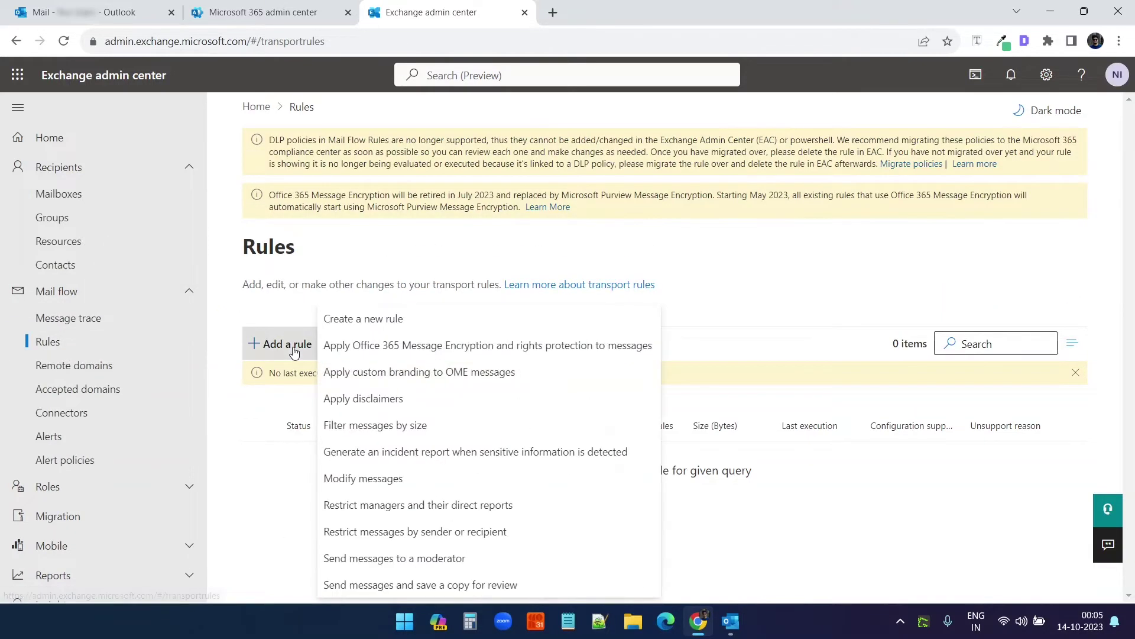
pyautogui.click(351, 401)
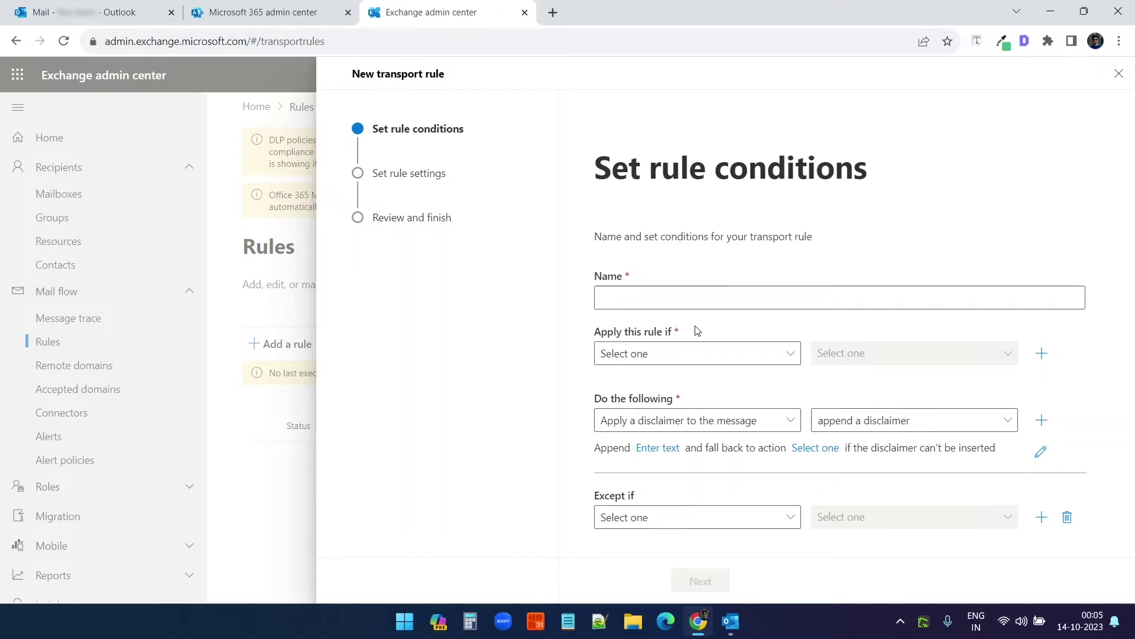
# - Name the rule 'Email signature' with condition 'The sender is this person', choosing one mailbox
pyautogui.click(665, 301)
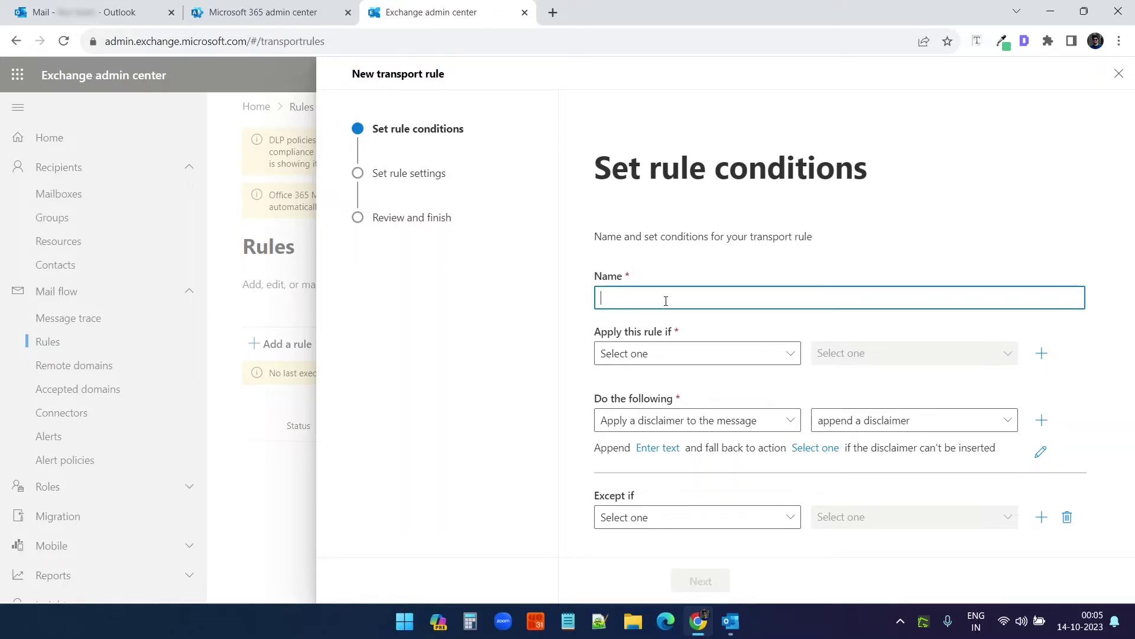
pyautogui.write('Email signature')
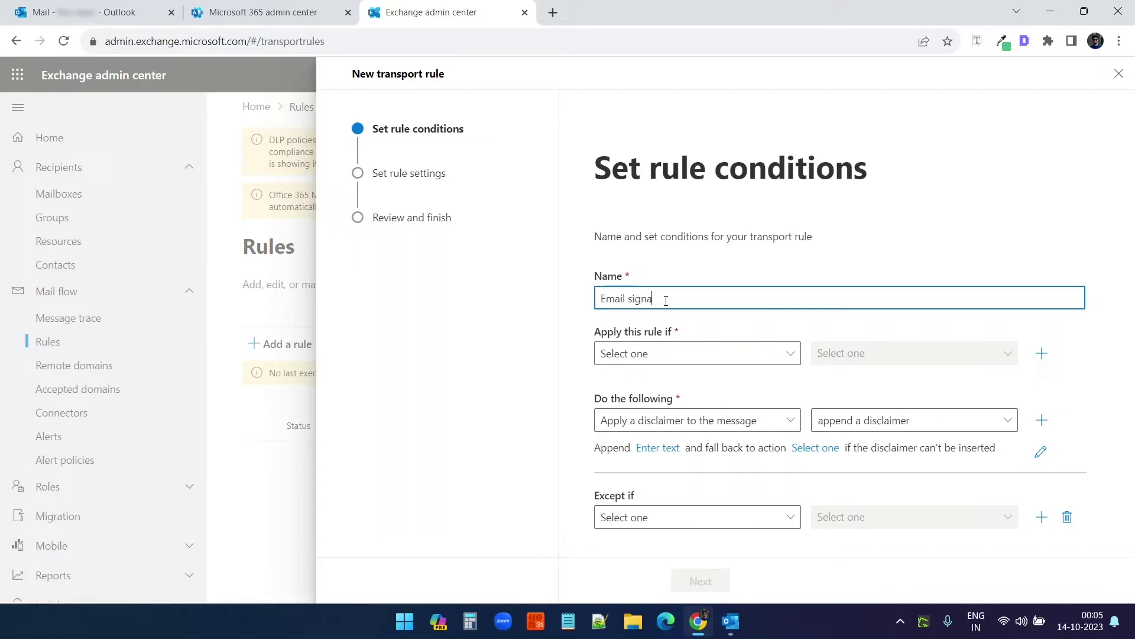
pyautogui.click(674, 358)
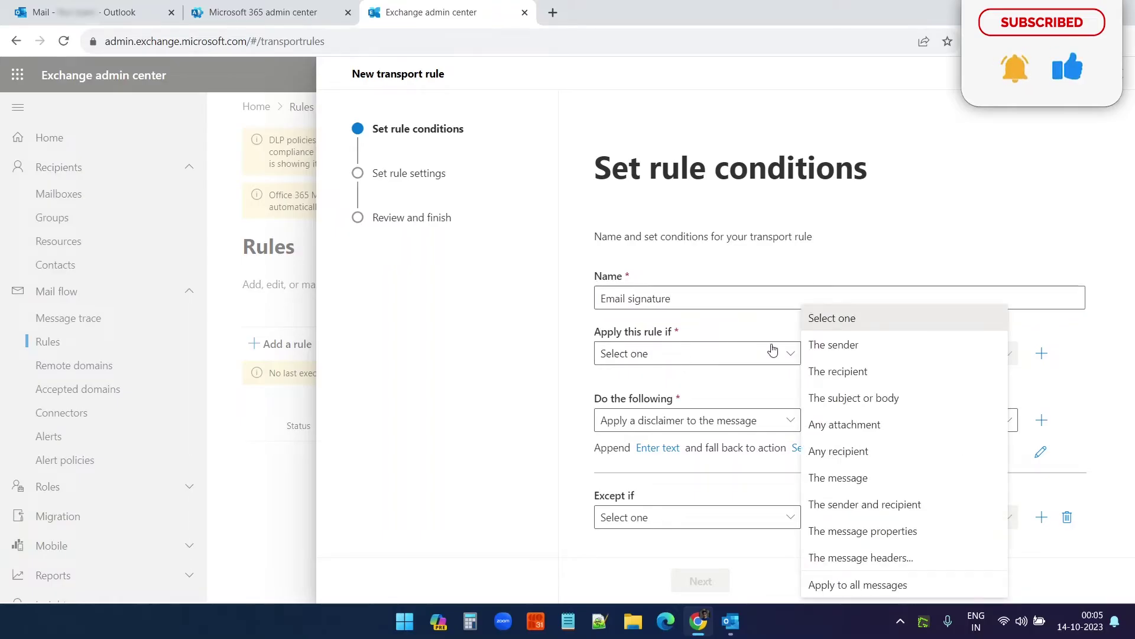
pyautogui.click(846, 349)
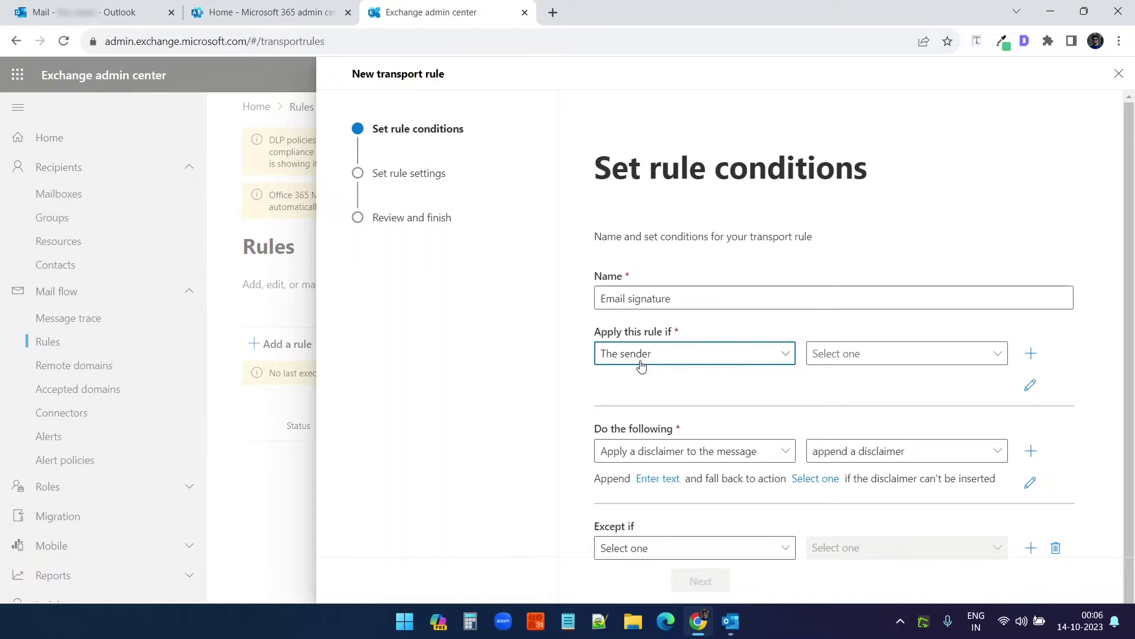
pyautogui.click(861, 354)
pyautogui.click(628, 321)
pyautogui.scroll(-2, 855, 371)
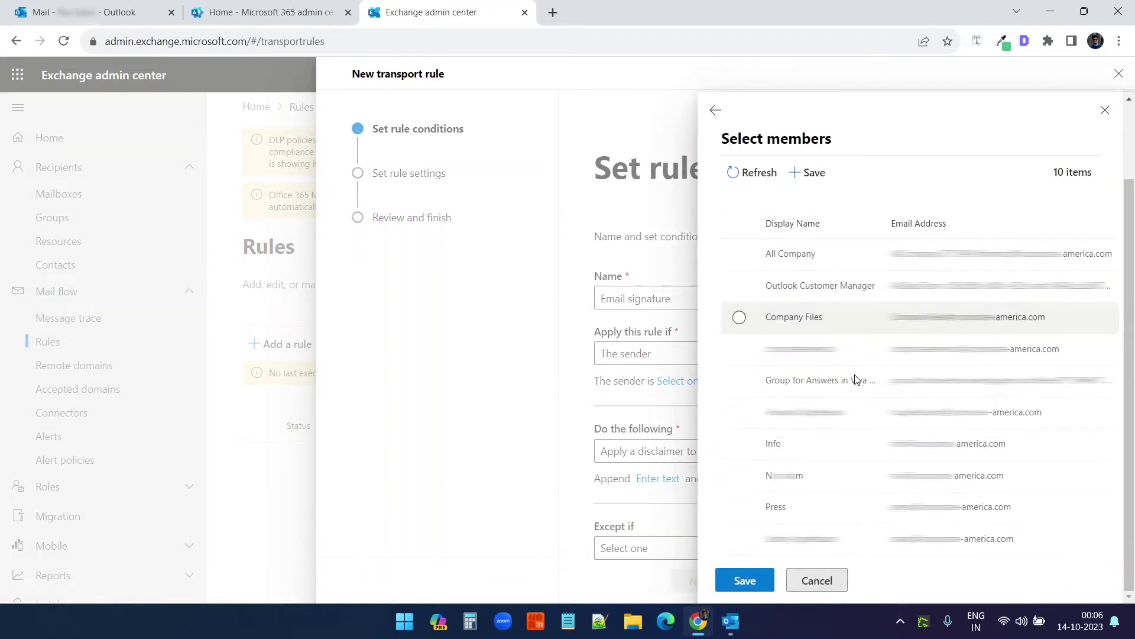
pyautogui.click(795, 476)
pyautogui.click(752, 580)
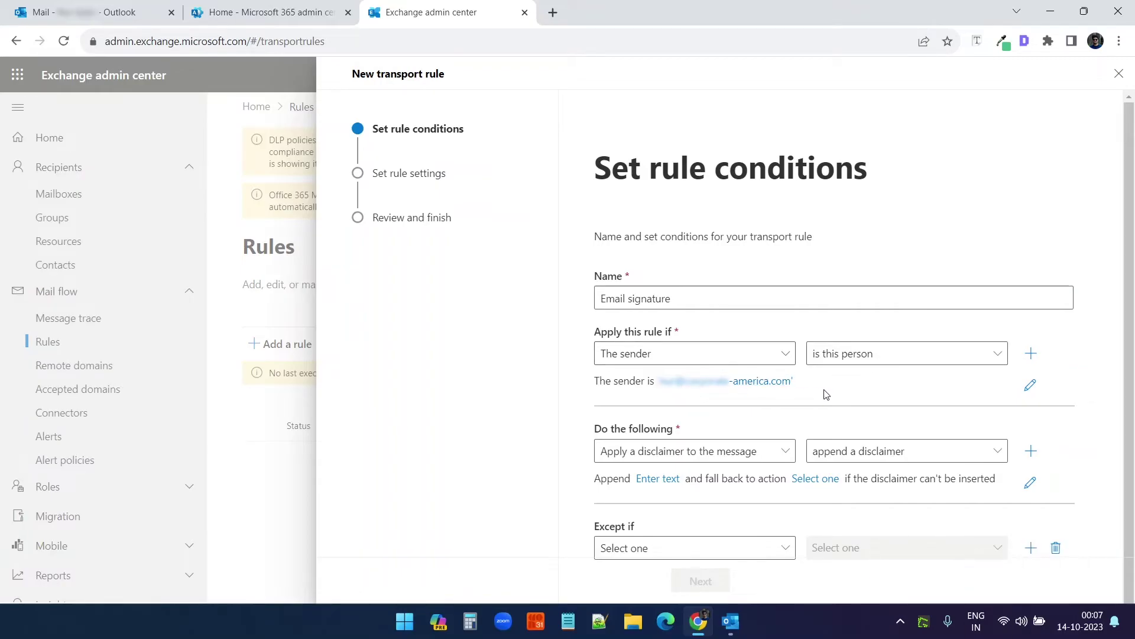
pyautogui.scroll(-1, 793, 397)
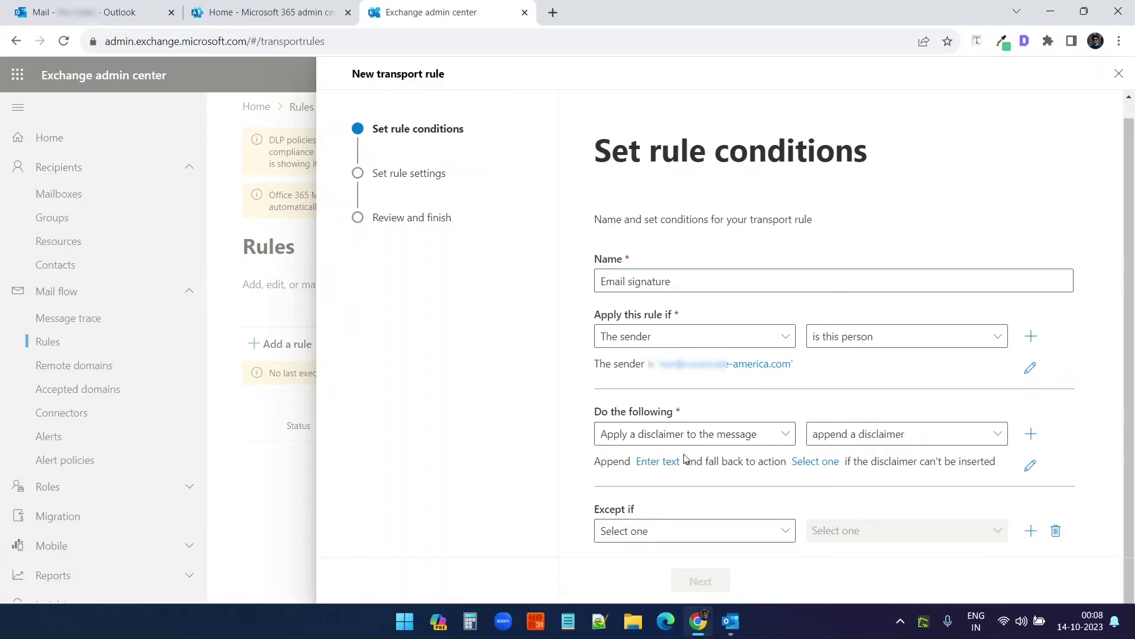
# - Paste the HTML signature code from the Outlook draft as the disclaimer text and save it
pyautogui.click(668, 469)
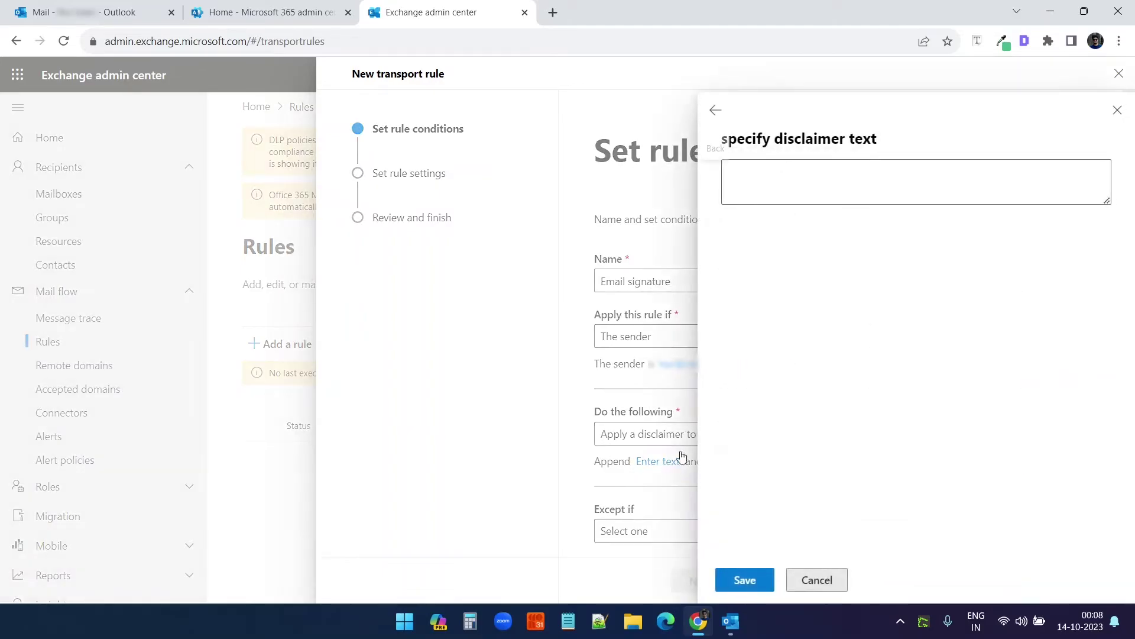
pyautogui.click(793, 192)
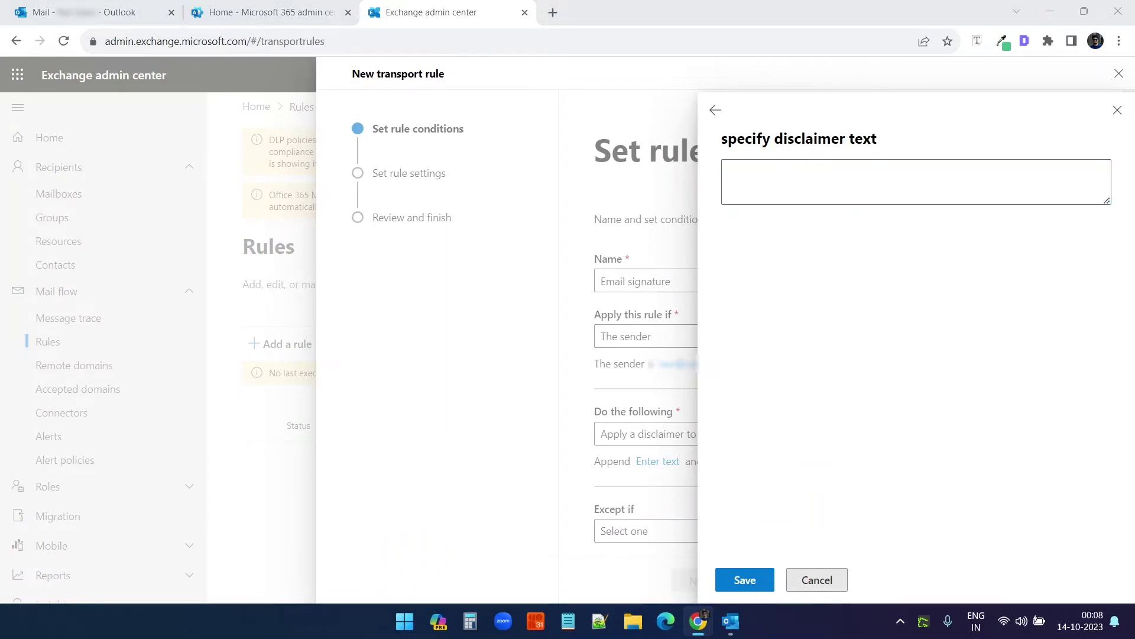
pyautogui.moveTo(731, 621)
pyautogui.click(781, 573)
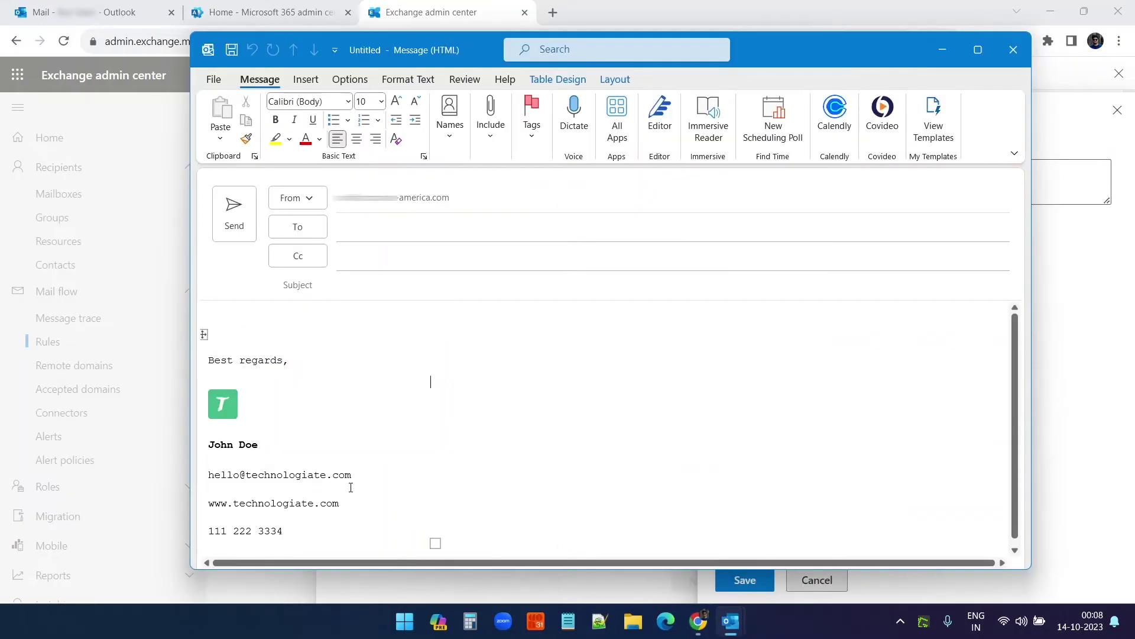
pyautogui.click(942, 49)
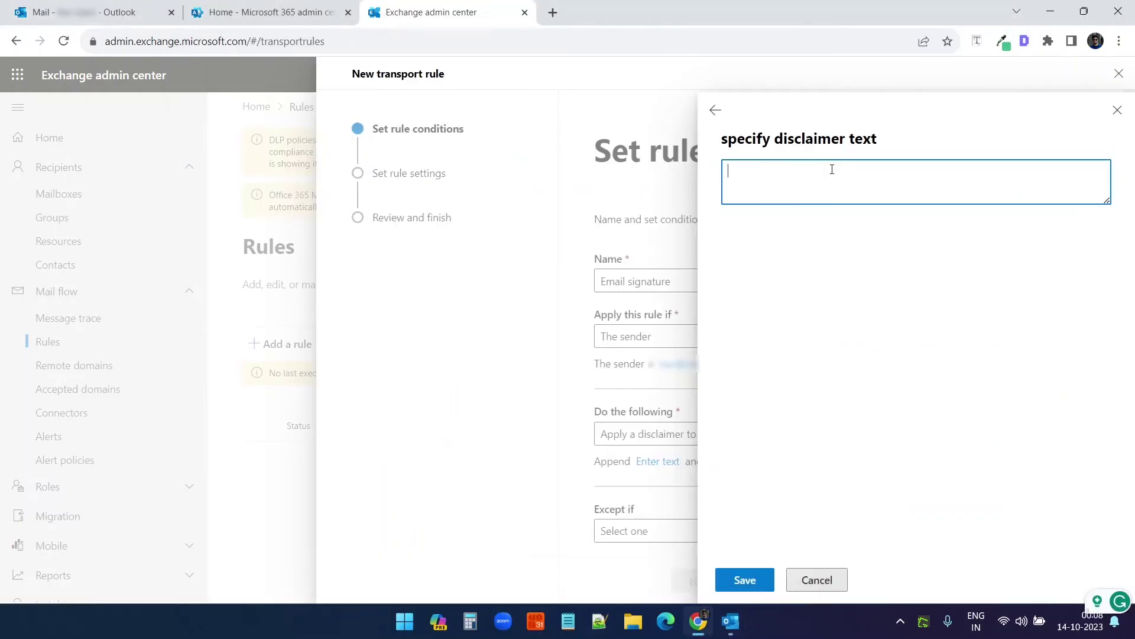
pyautogui.hotkey('ctrl', 'v')
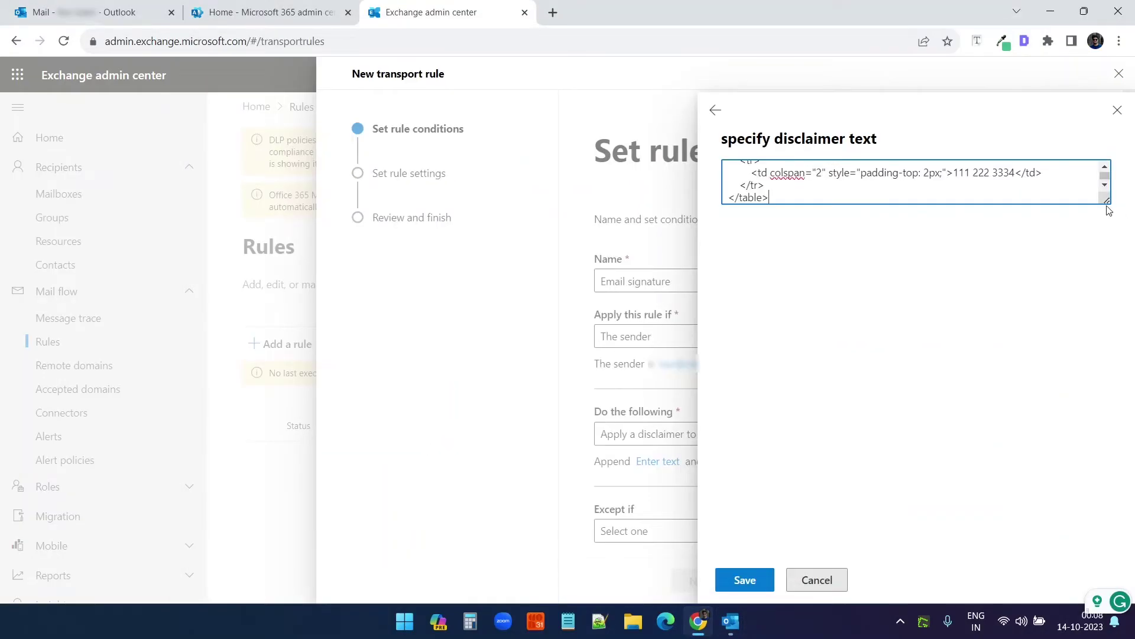
pyautogui.moveTo(1110, 211); pyautogui.dragTo(1108, 450)
pyautogui.scroll(5, 951, 352)
pyautogui.scroll(-5, 951, 352)
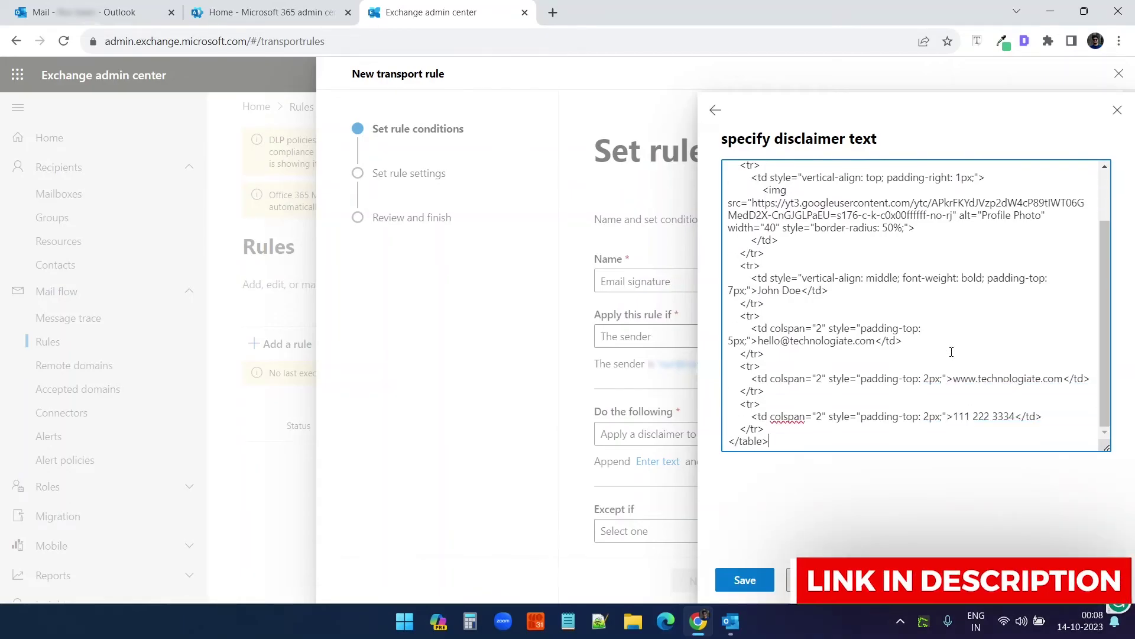
pyautogui.click(744, 580)
pyautogui.scroll(-1, 1008, 418)
pyautogui.scroll(-2, 1009, 418)
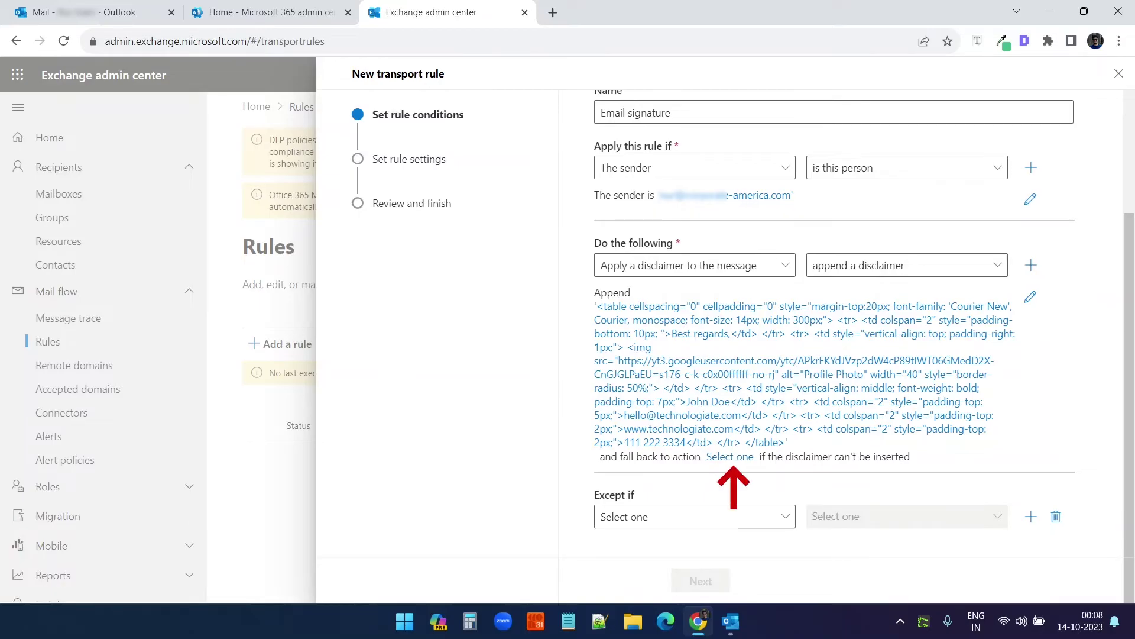
# - Set the disclaimer fallback action to Ignore and save it
pyautogui.click(735, 462)
pyautogui.click(786, 180)
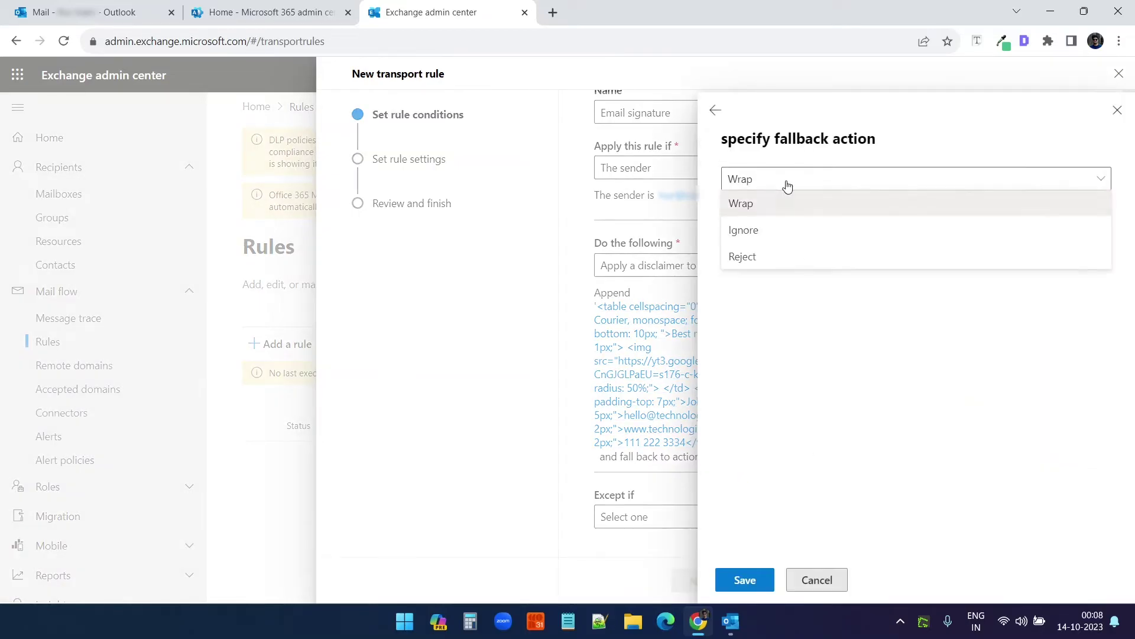
pyautogui.click(765, 238)
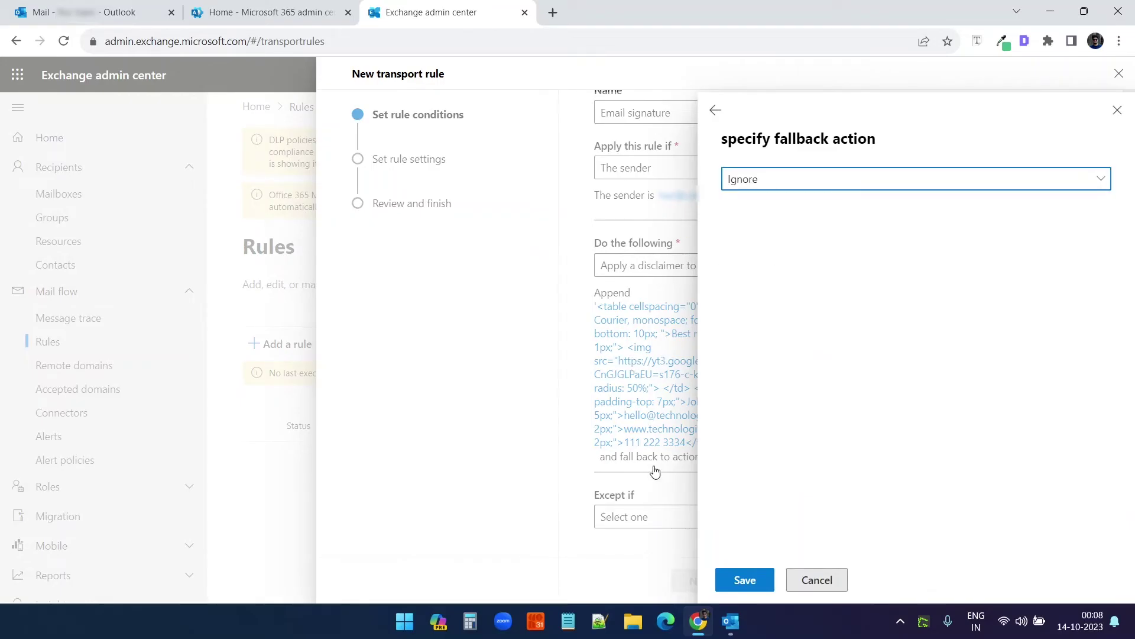
pyautogui.click(744, 579)
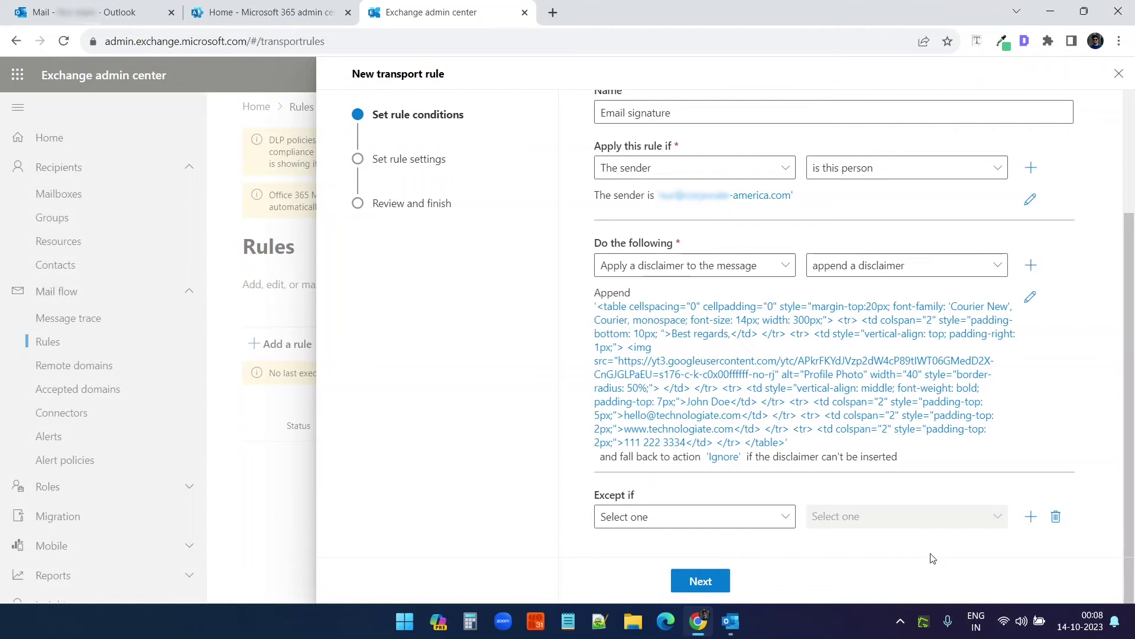
pyautogui.press('Return')
# - Step through rule settings and review, then finish and close the Email signature rule wizard
pyautogui.scroll(-4, 965, 444)
pyautogui.scroll(4, 971, 445)
pyautogui.scroll(-5, 968, 445)
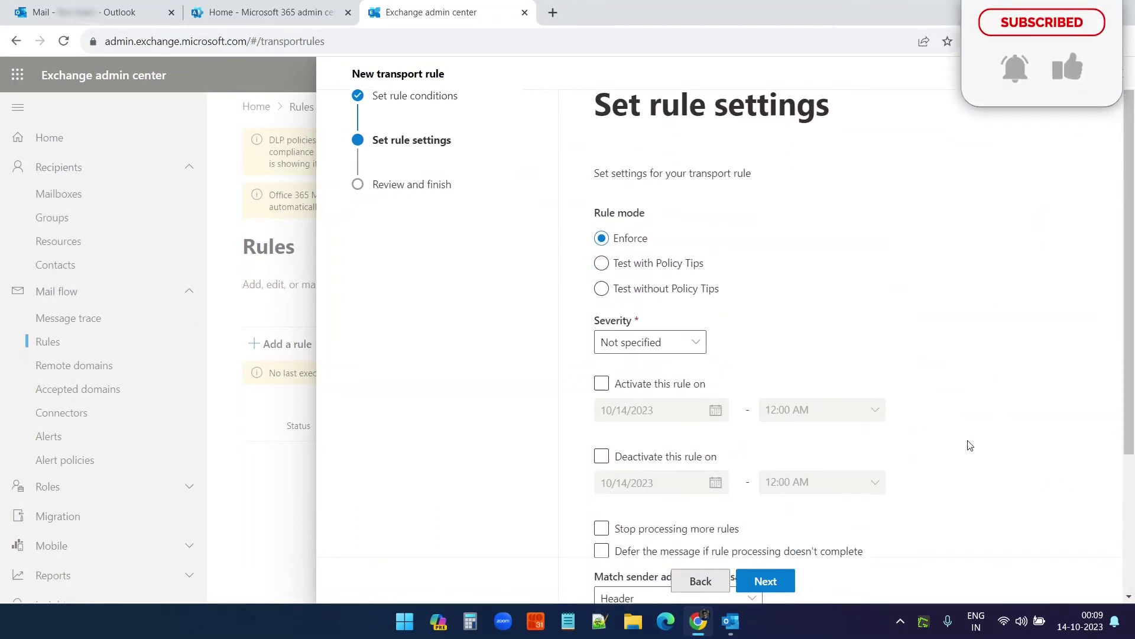
pyautogui.click(782, 580)
pyautogui.scroll(-5, 907, 486)
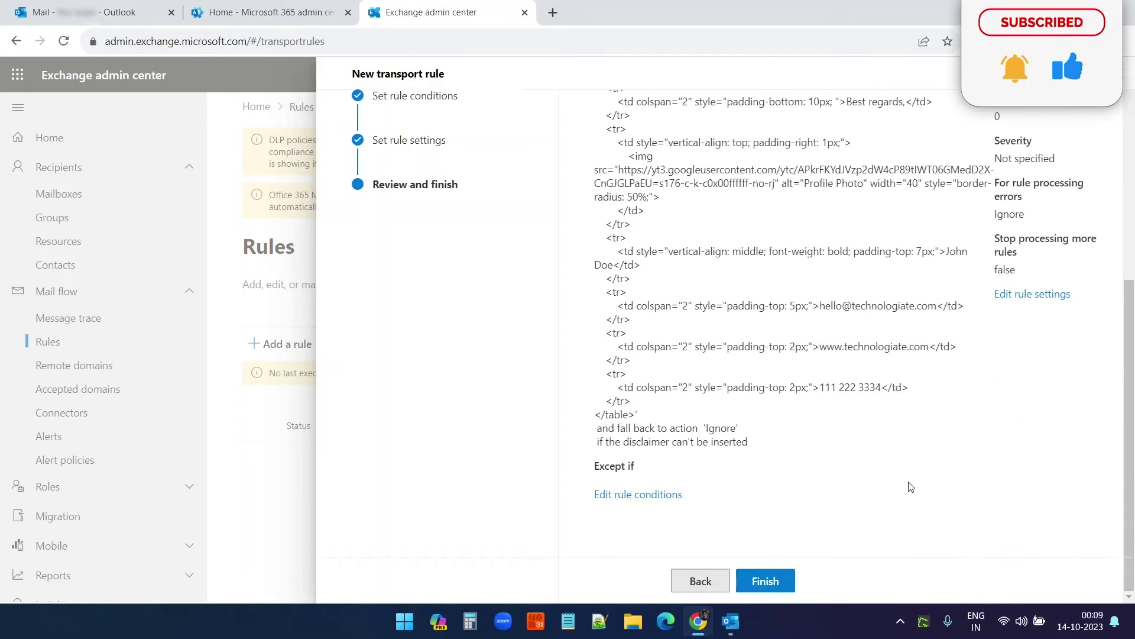
pyautogui.click(777, 580)
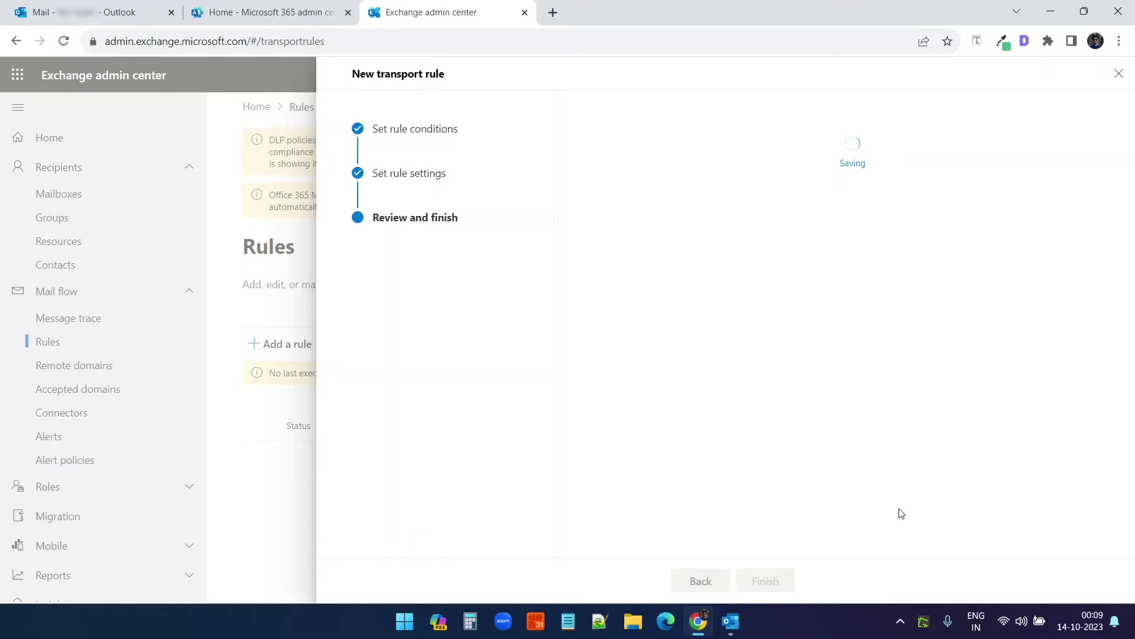
pyautogui.click(715, 579)
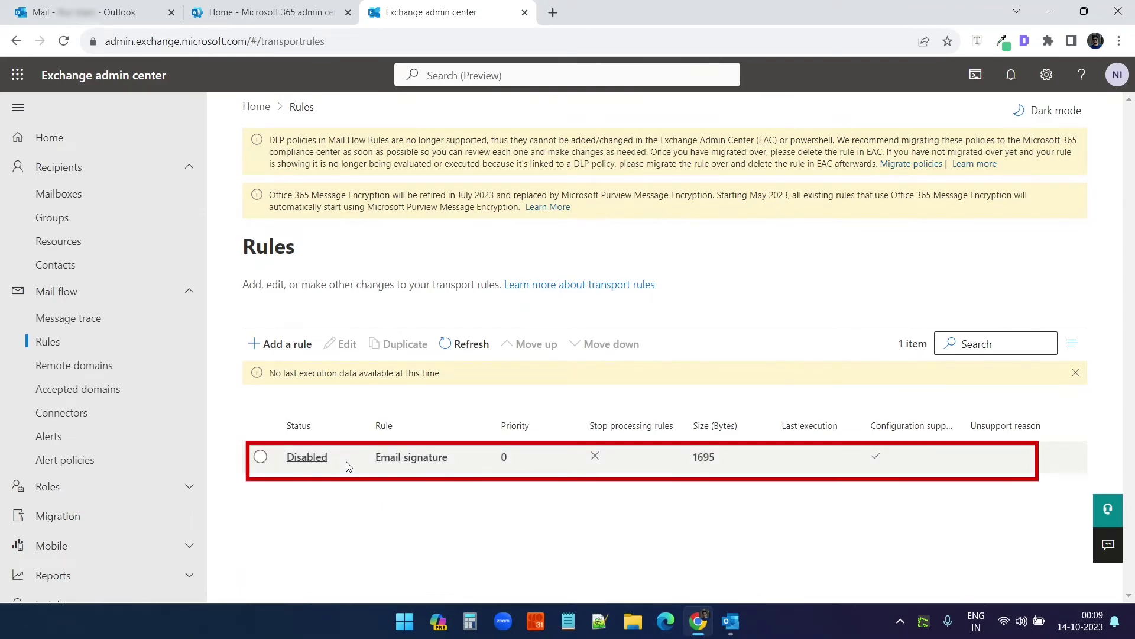
# - Switch on the Enable toggle for the Email signature rule
pyautogui.click(401, 459)
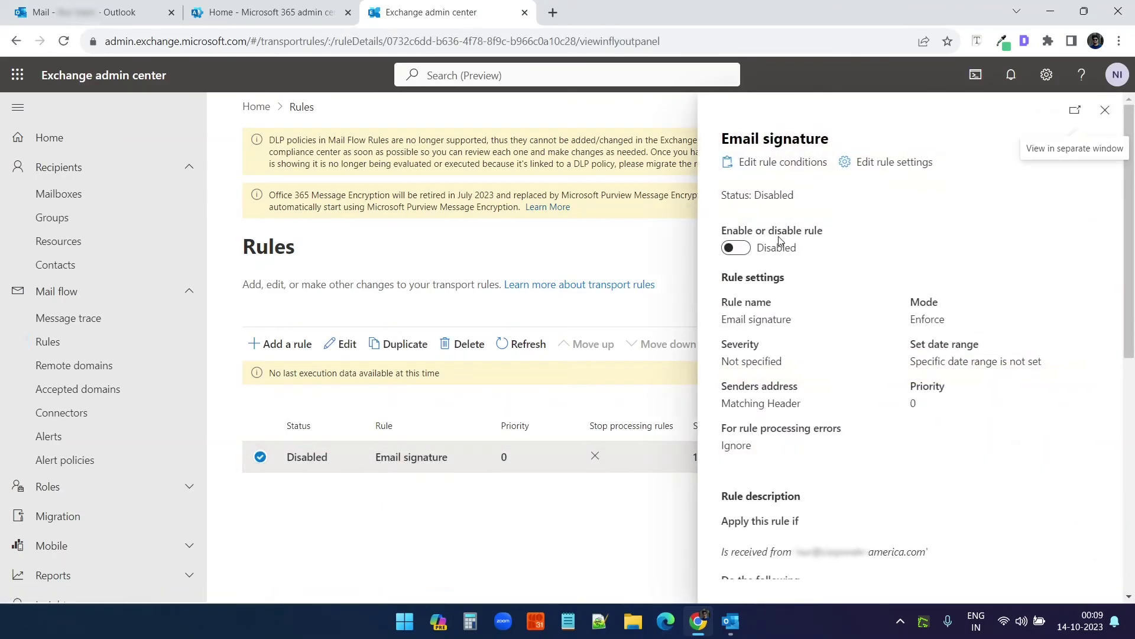
pyautogui.click(739, 251)
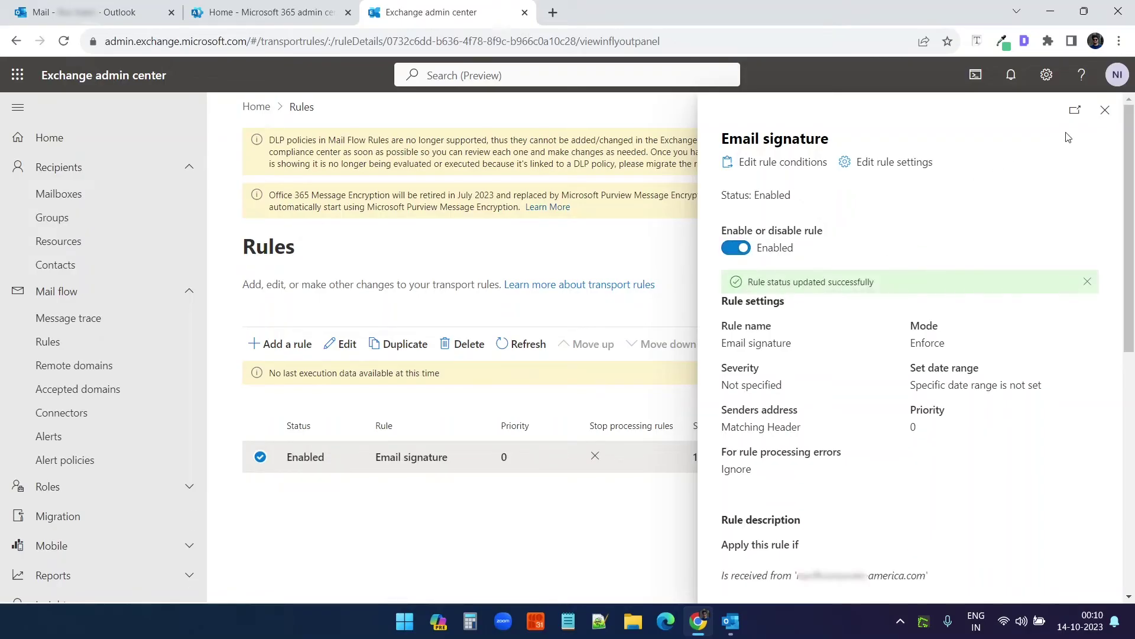
pyautogui.click(1105, 110)
# - In desktop Outlook, close the untitled draft message without saving it
pyautogui.click(733, 628)
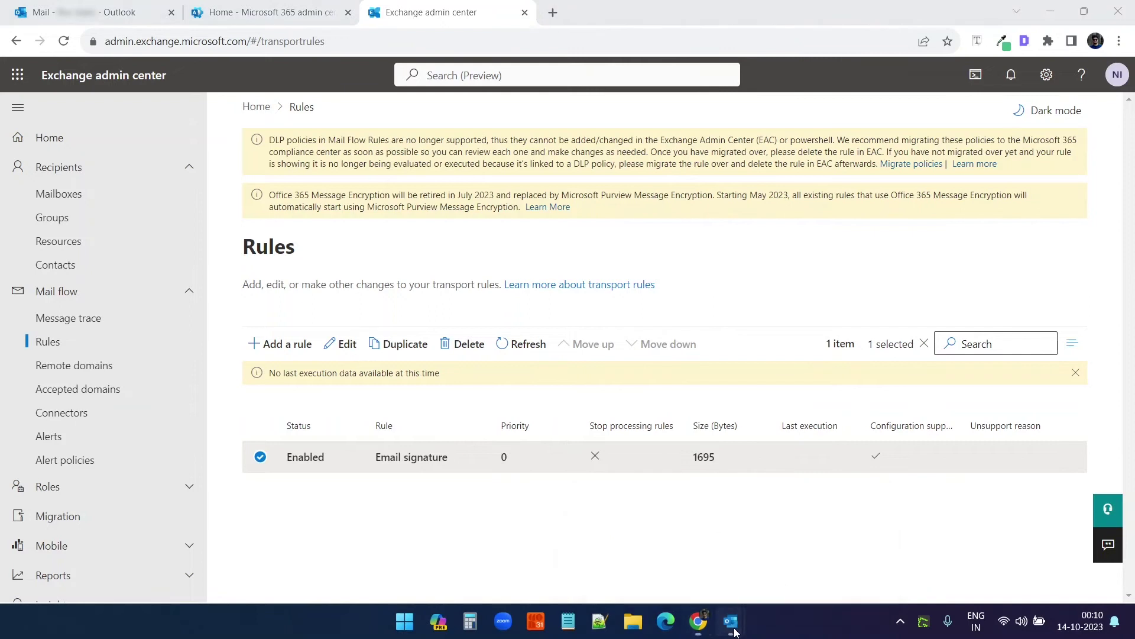
pyautogui.click(778, 539)
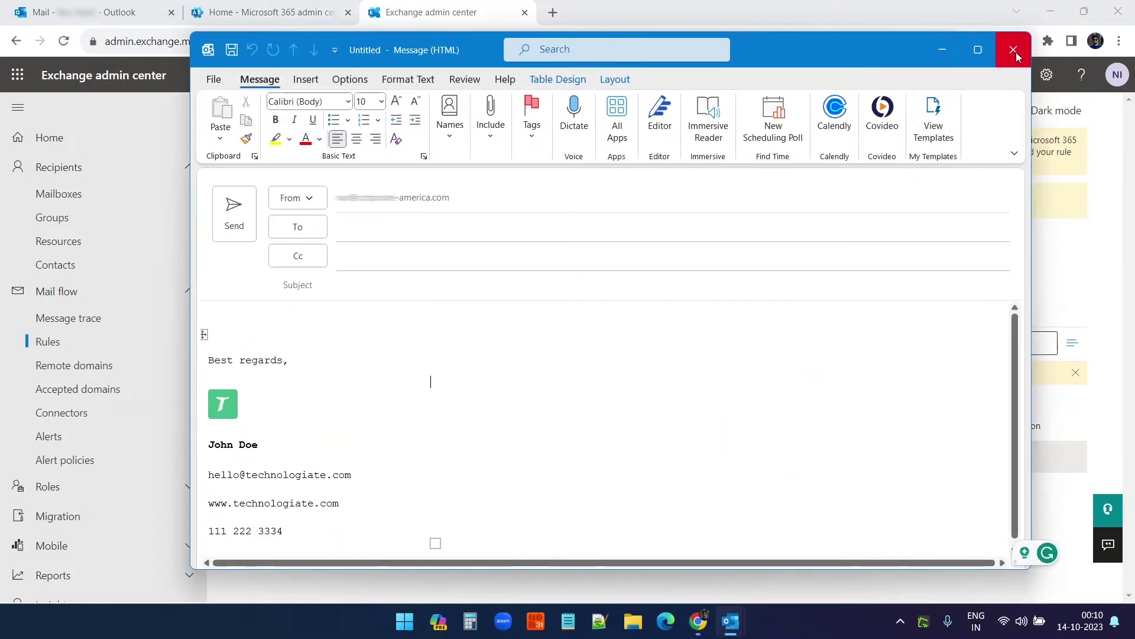
pyautogui.click(1014, 52)
pyautogui.click(574, 348)
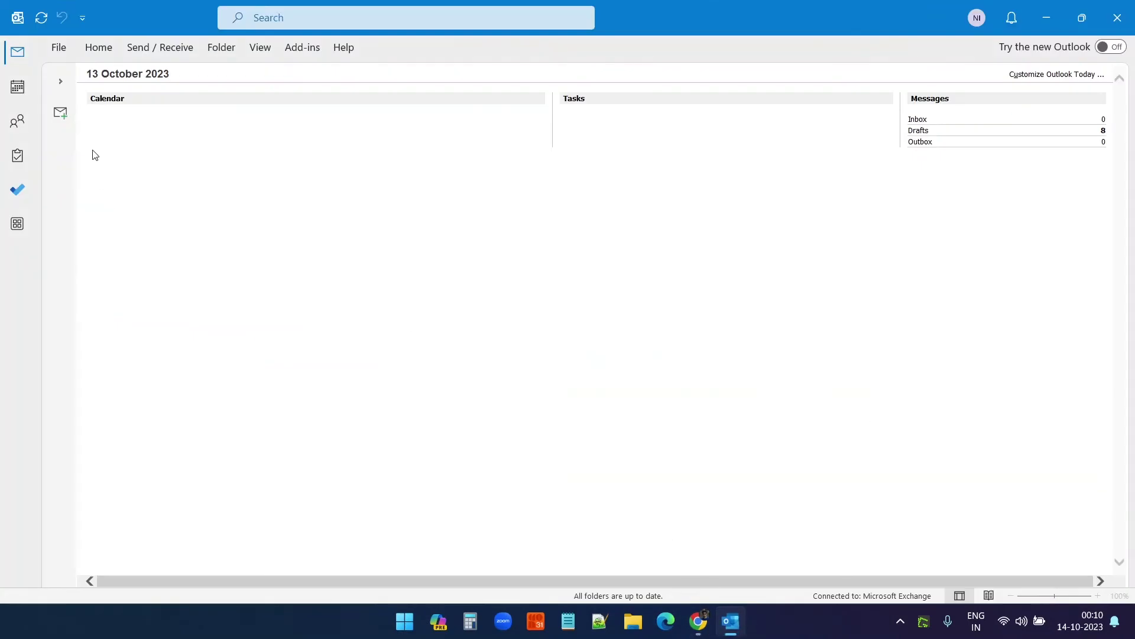
# - In Mail > Signatures options, set the New messages signature to (none) and confirm
pyautogui.click(58, 47)
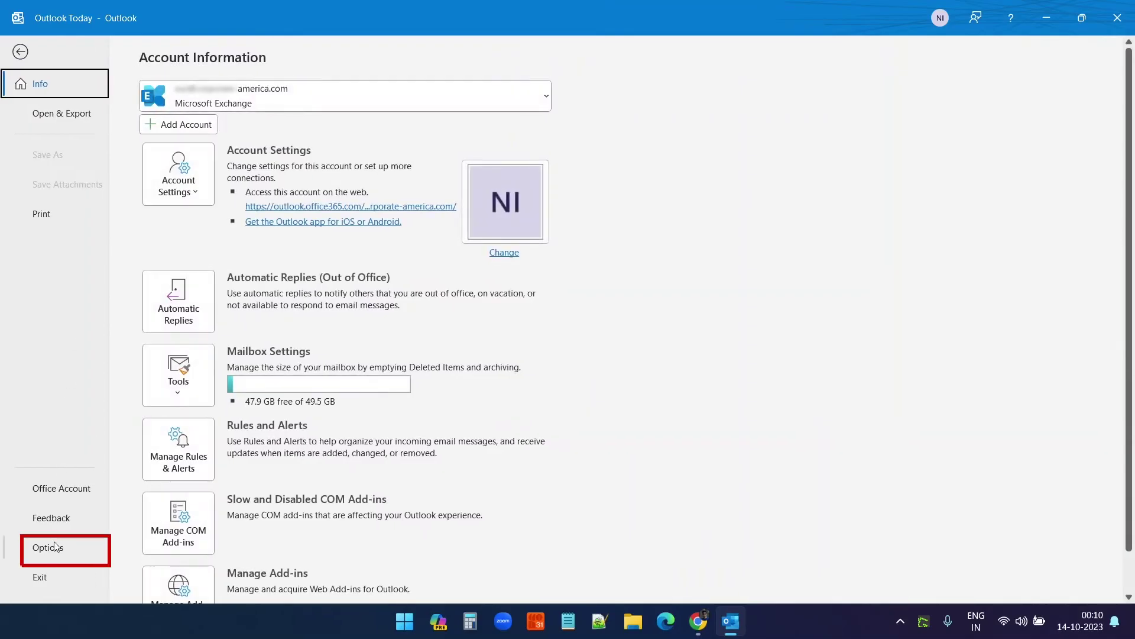
pyautogui.click(55, 546)
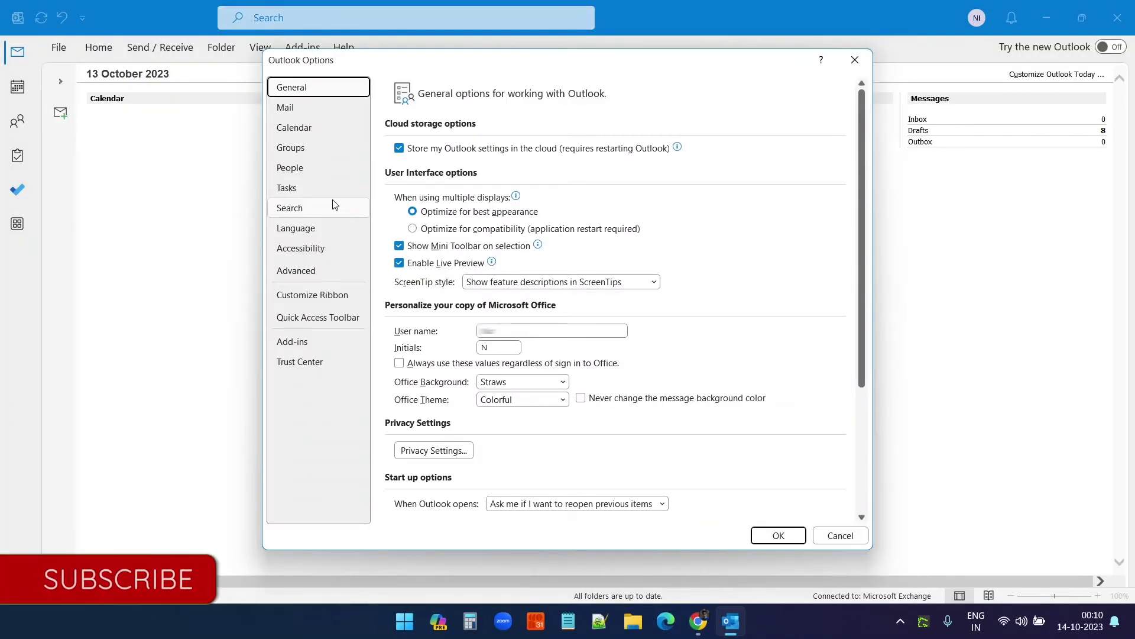
pyautogui.click(302, 109)
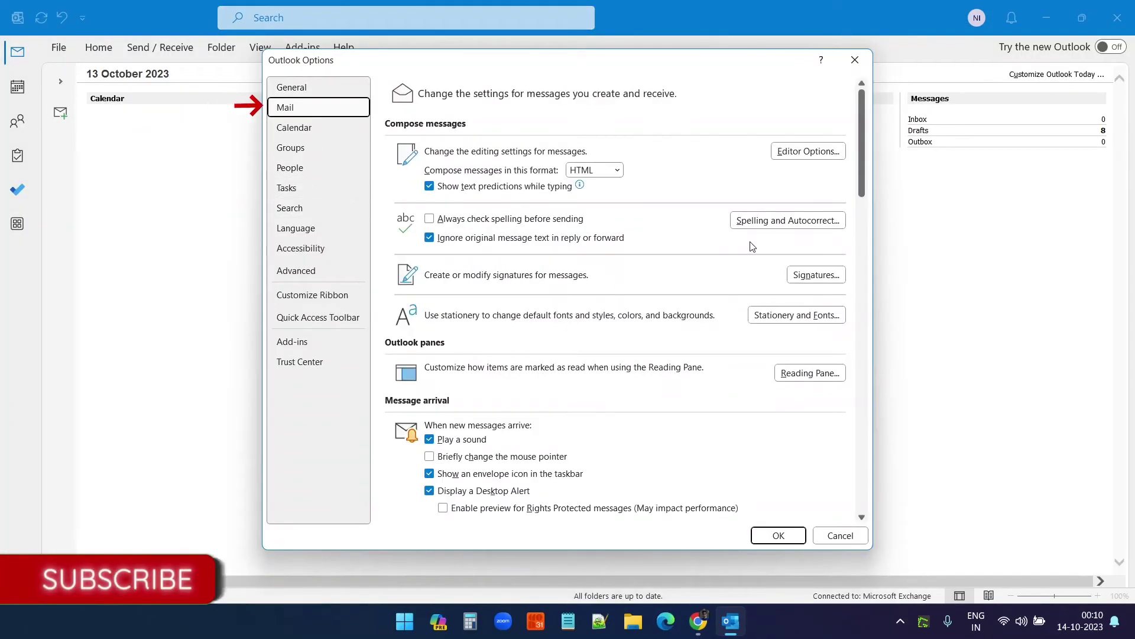
pyautogui.click(816, 274)
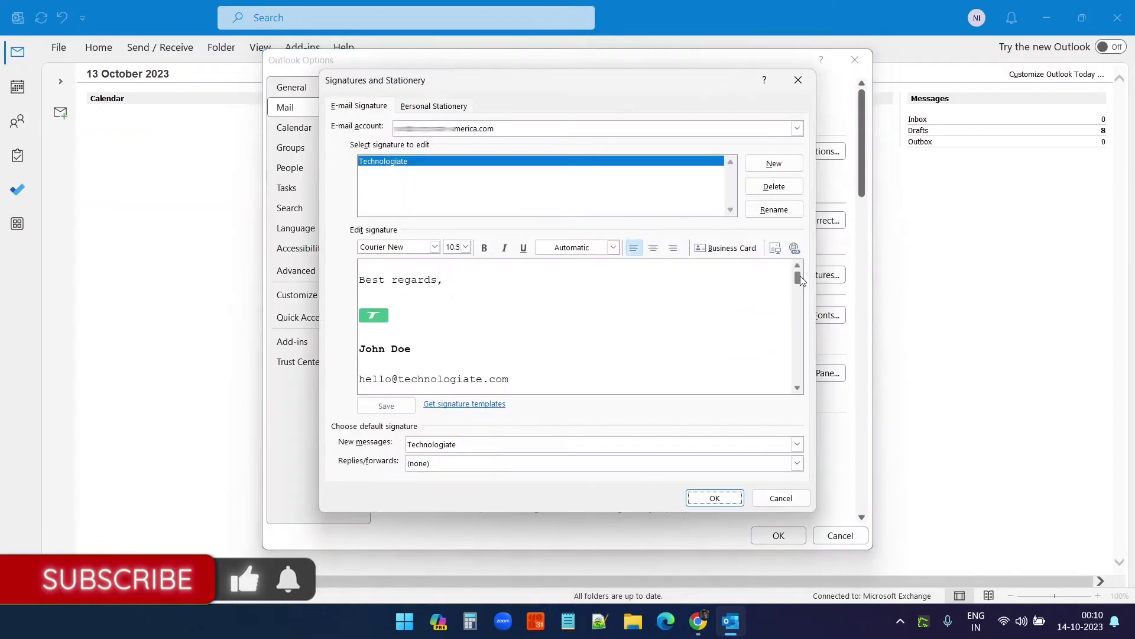
pyautogui.click(456, 446)
pyautogui.click(456, 465)
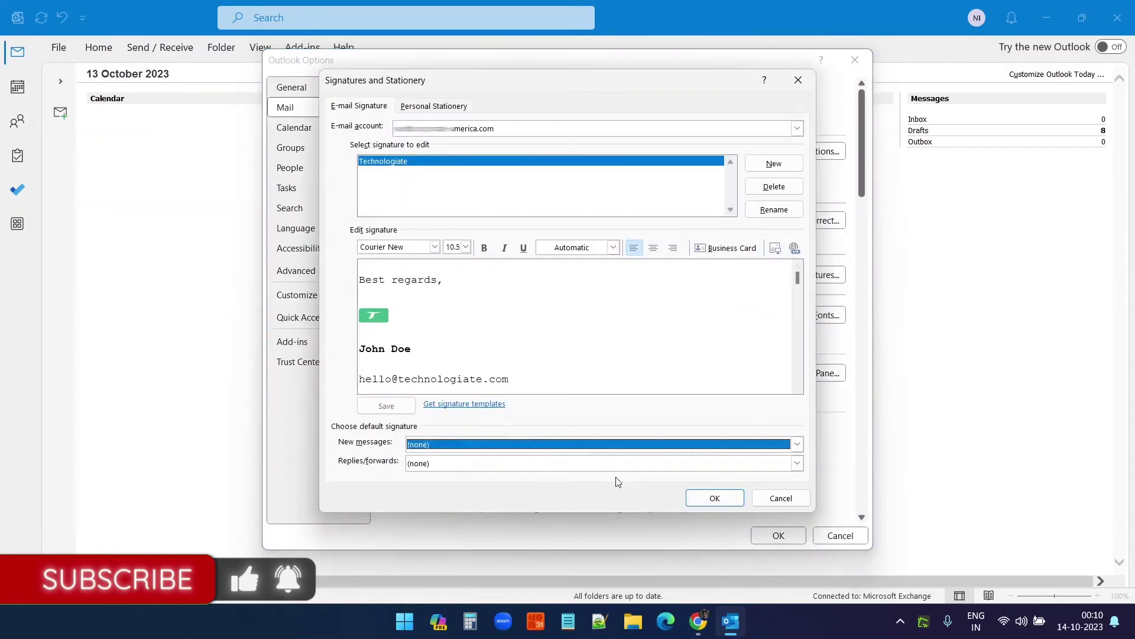
pyautogui.click(715, 498)
pyautogui.click(778, 537)
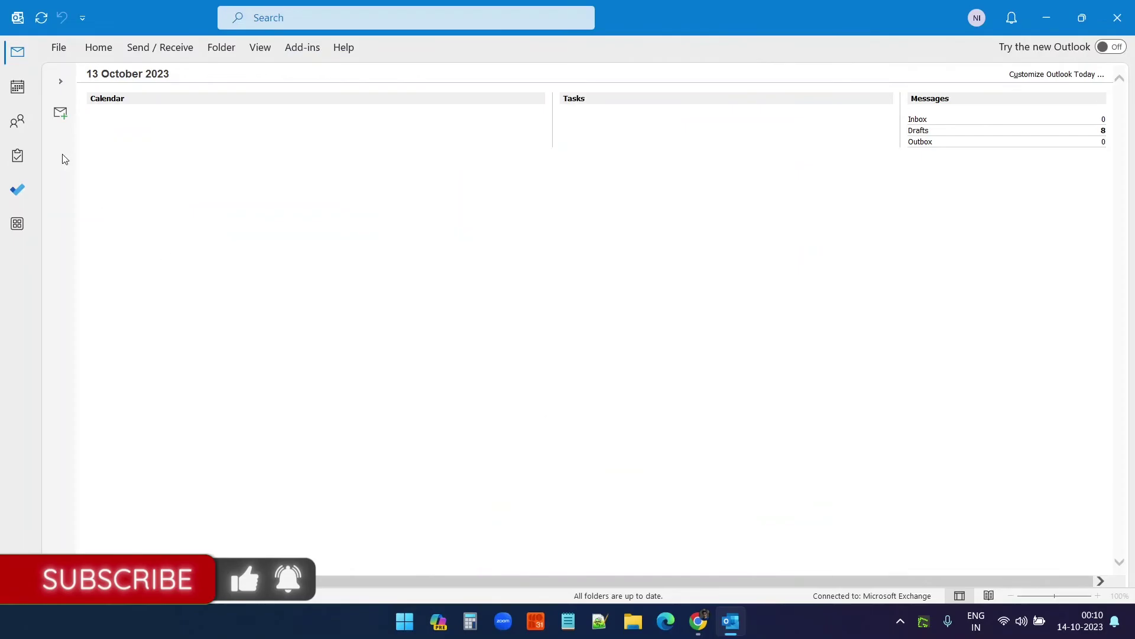
pyautogui.click(60, 112)
# - Send 'Test email signature from desktop app' with a 'Hello, This is…' body to the Yahoo recipient
pyautogui.write('n')
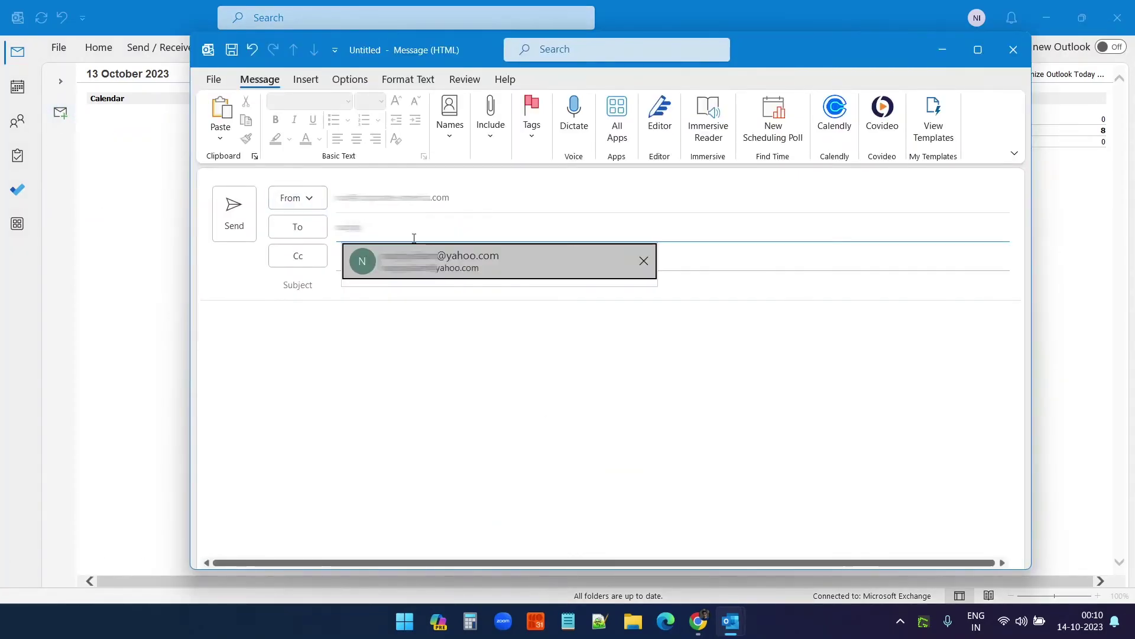
pyautogui.click(420, 260)
pyautogui.click(432, 282)
pyautogui.write('Test email signature from')
pyautogui.click(439, 329)
pyautogui.write('Hello,')
pyautogui.press('Return')
pyautogui.write('This is the desktop app.')
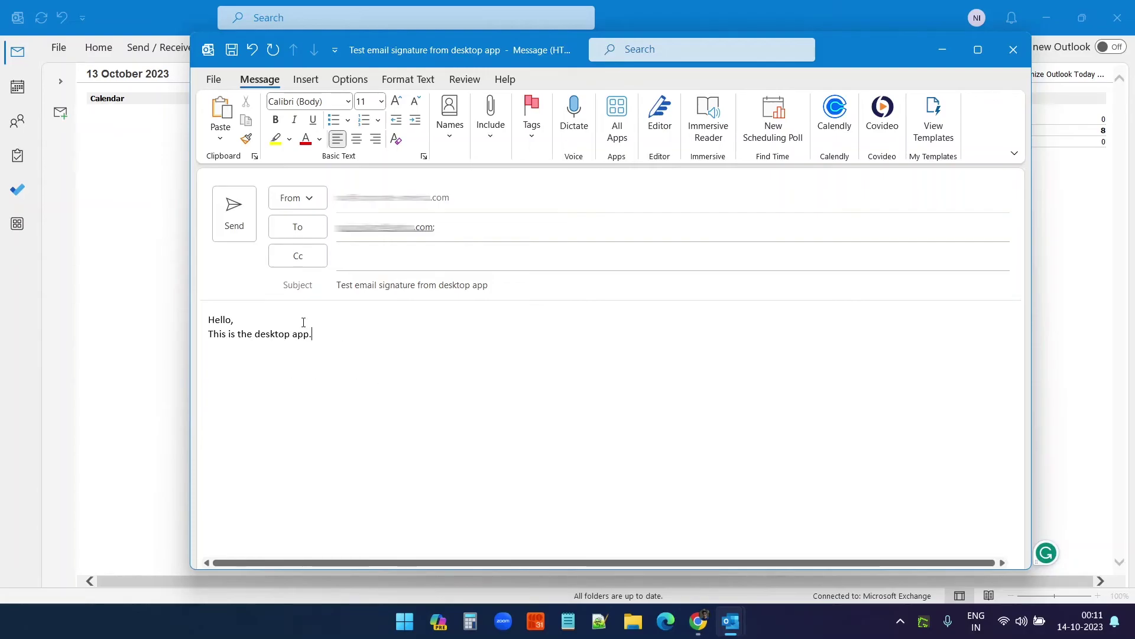
pyautogui.click(250, 232)
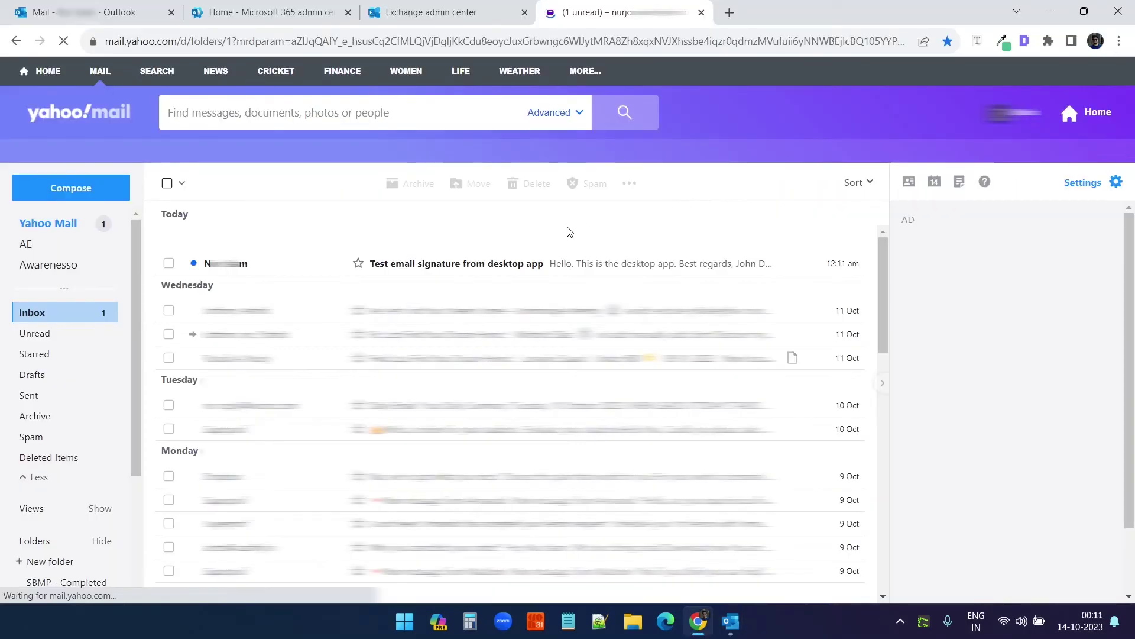
# - Open the received test email in Yahoo Mail, highlight its appended signature, then return to Outlook web
pyautogui.click(527, 263)
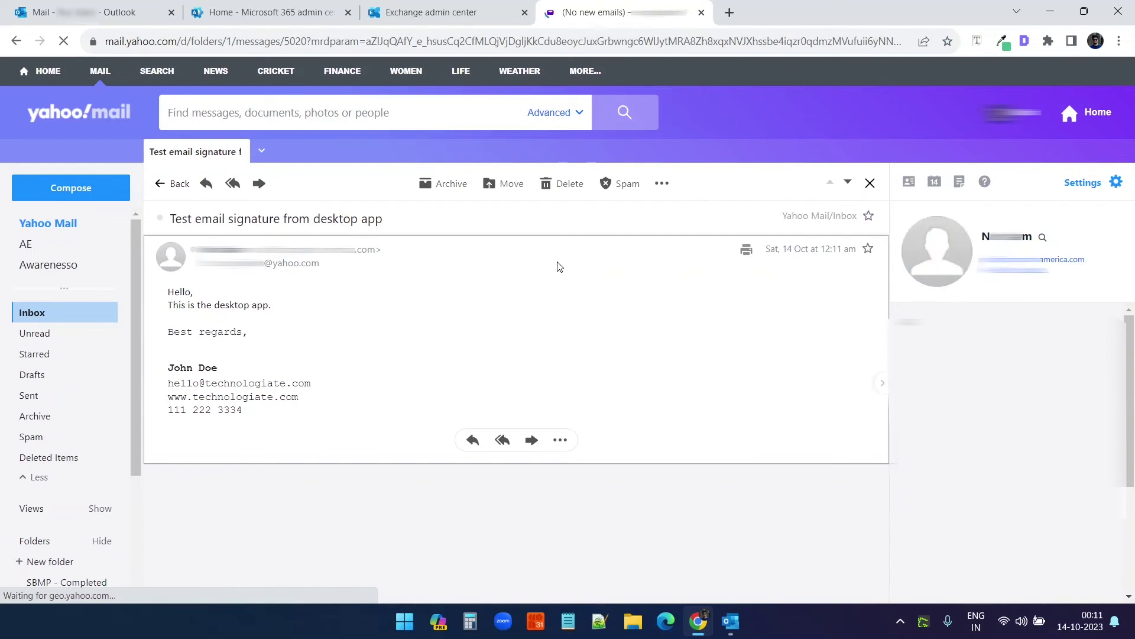
pyautogui.moveTo(269, 431)
pyautogui.mouseDown()
pyautogui.moveTo(178, 405)
pyautogui.moveTo(182, 333)
pyautogui.mouseUp()
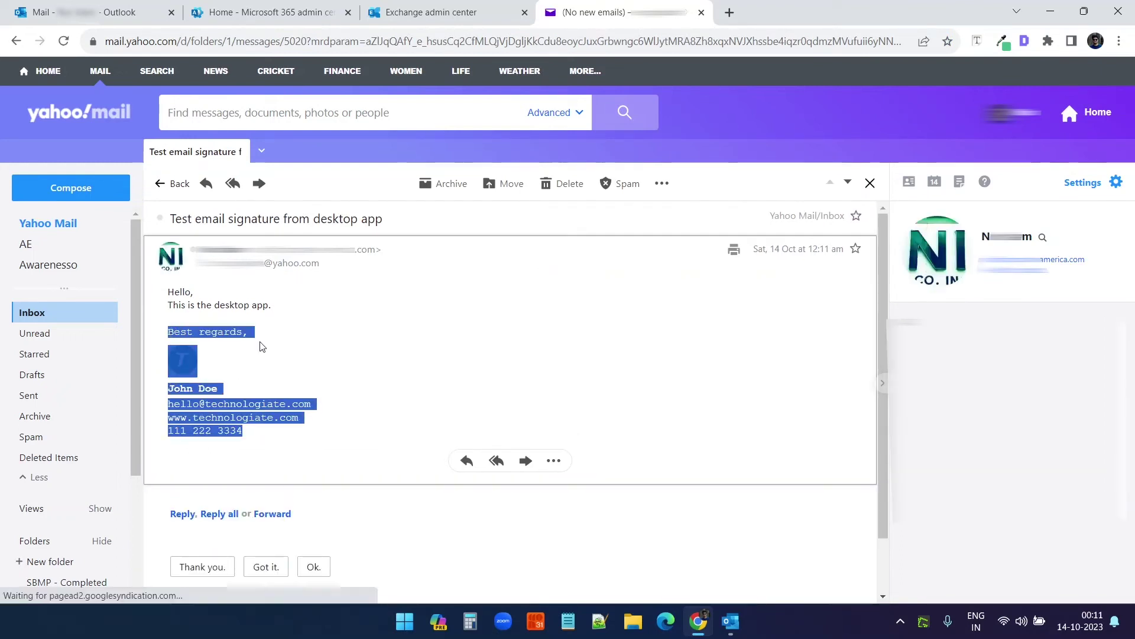
pyautogui.click(431, 12)
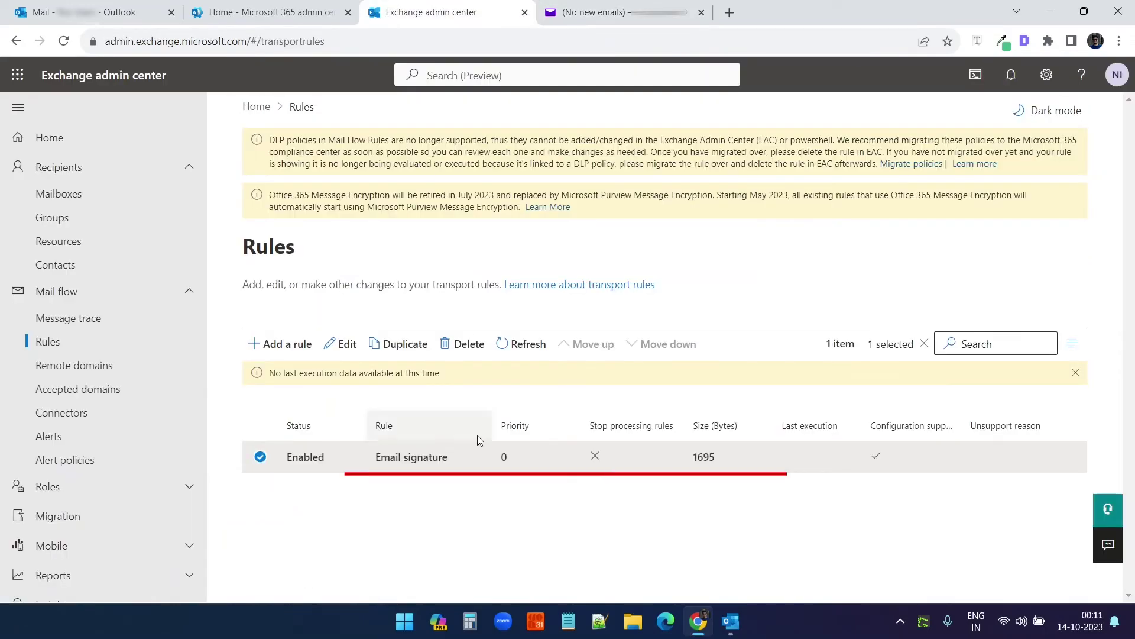
pyautogui.hotkey('ctrl', '1')
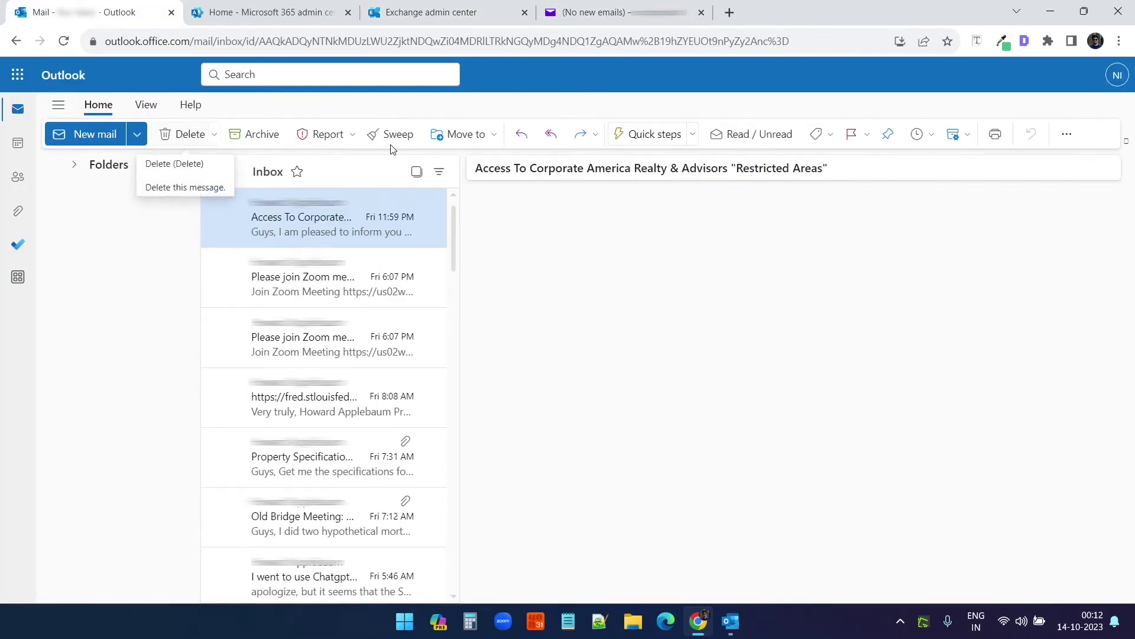
# - Send a test email titled 'Outlook web' with body 'Email from Outlook web' to the Yahoo address
pyautogui.click(95, 135)
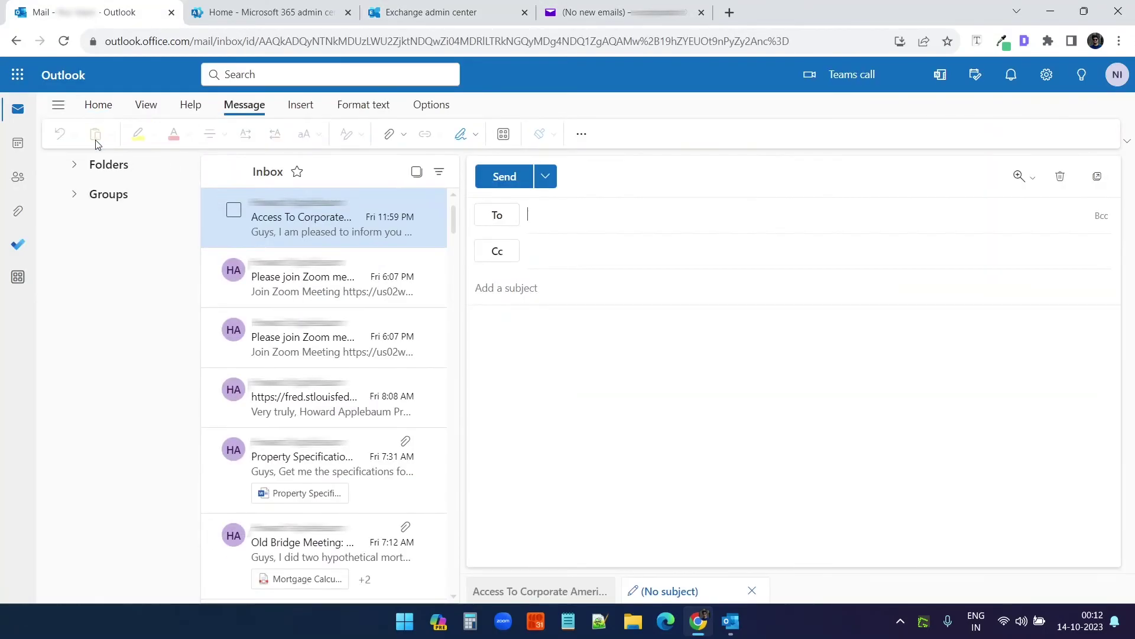
pyautogui.hotkey('ctrl', 'v')
pyautogui.click(578, 288)
pyautogui.write('Outlook web')
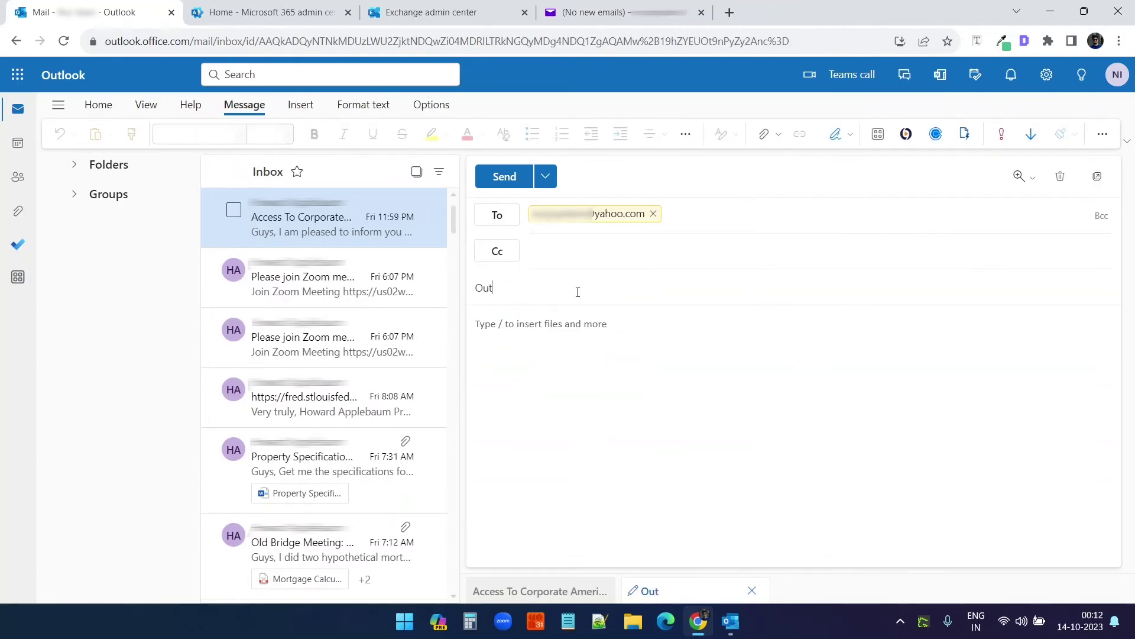
pyautogui.press('Tab')
pyautogui.write('Email from Outl')
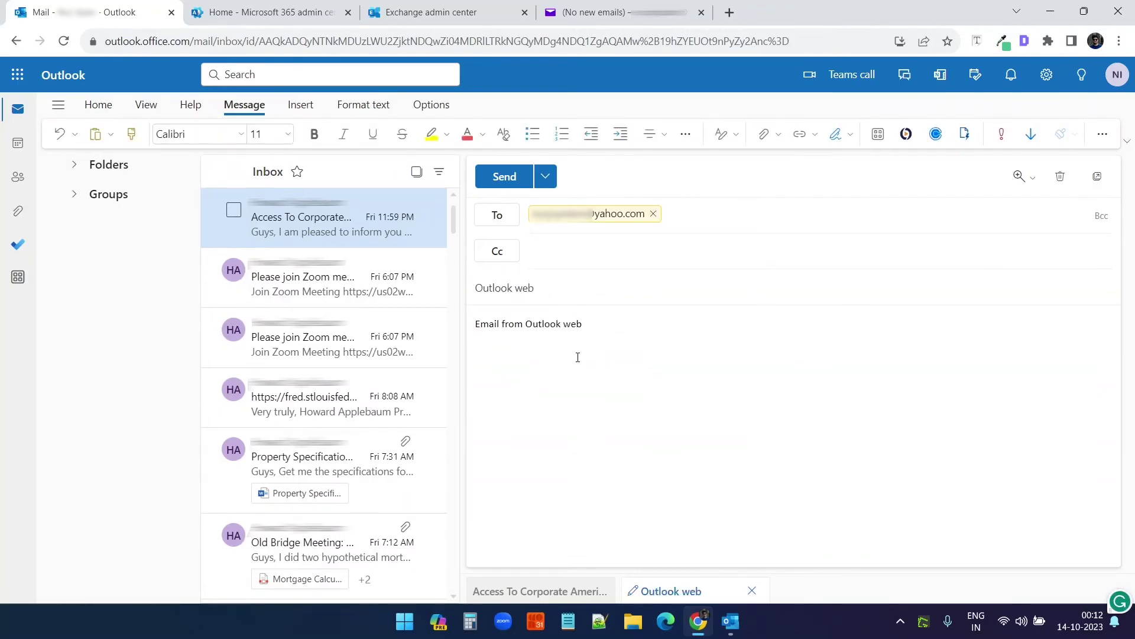
pyautogui.click(505, 177)
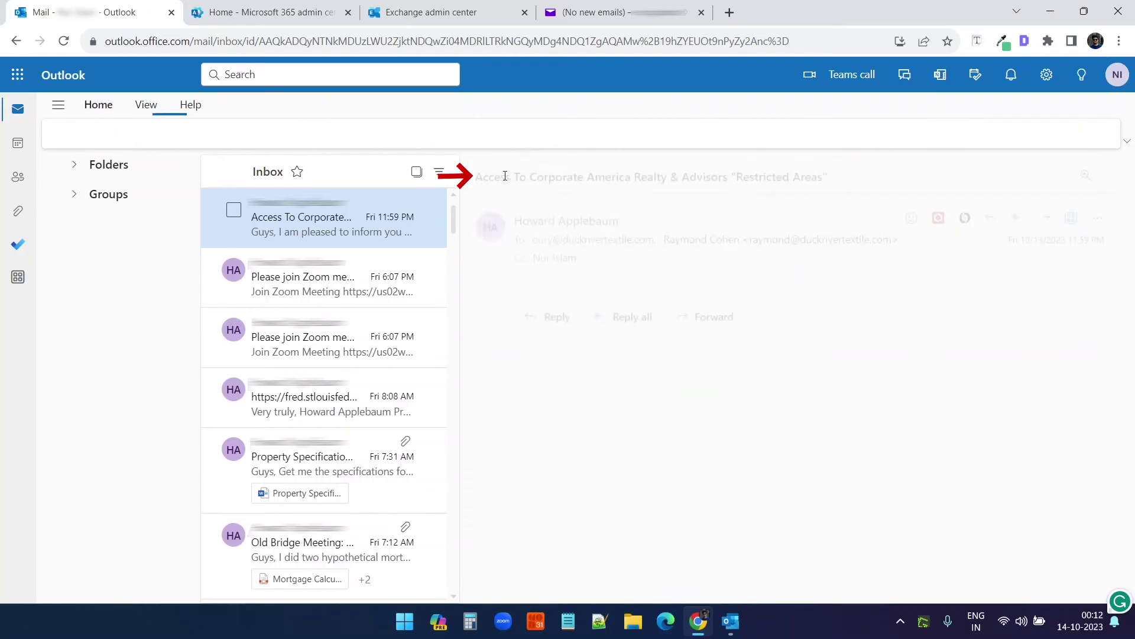
pyautogui.click(594, 15)
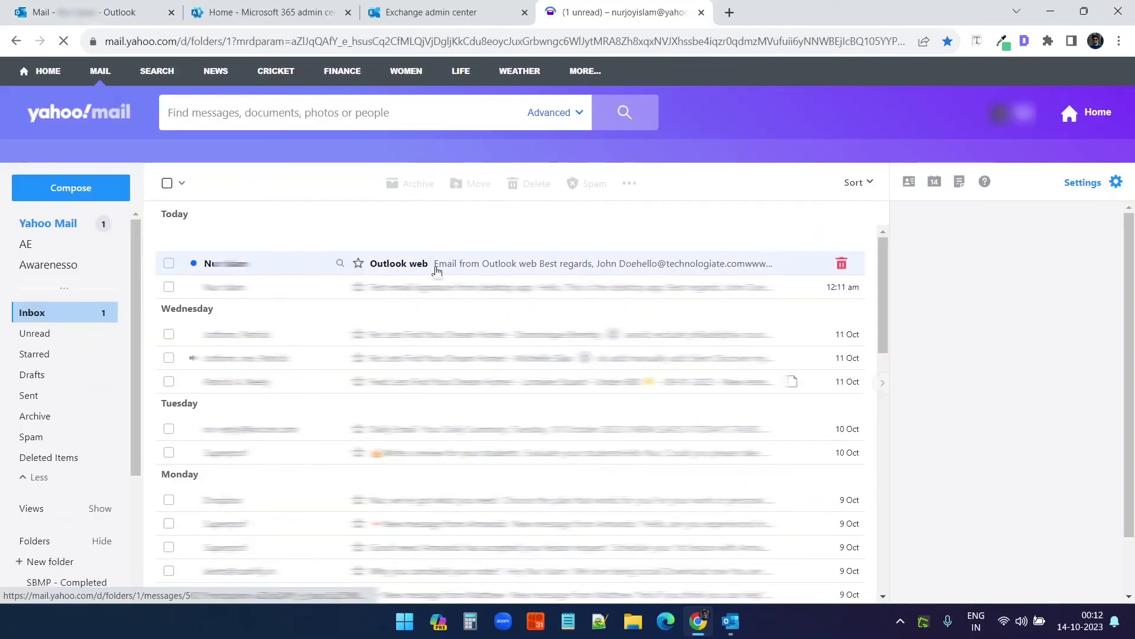
# - Open the received 'Outlook web' message in Yahoo Mail and highlight its appended signature block
pyautogui.click(435, 265)
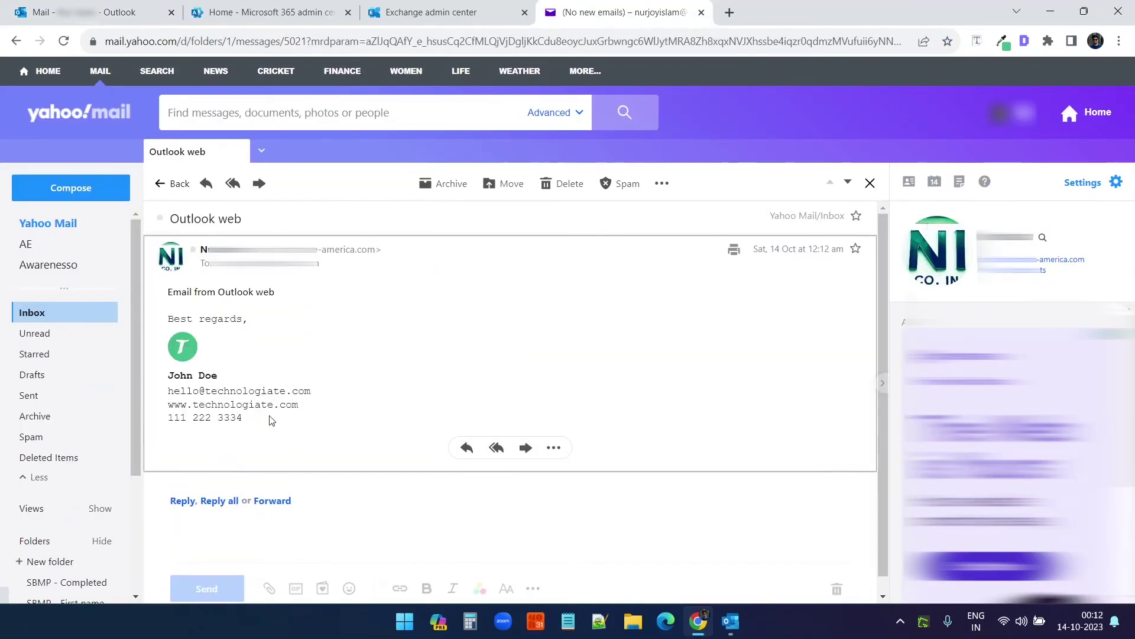
pyautogui.moveTo(242, 417)
pyautogui.mouseDown()
pyautogui.moveTo(205, 345)
pyautogui.moveTo(181, 331)
pyautogui.mouseUp()
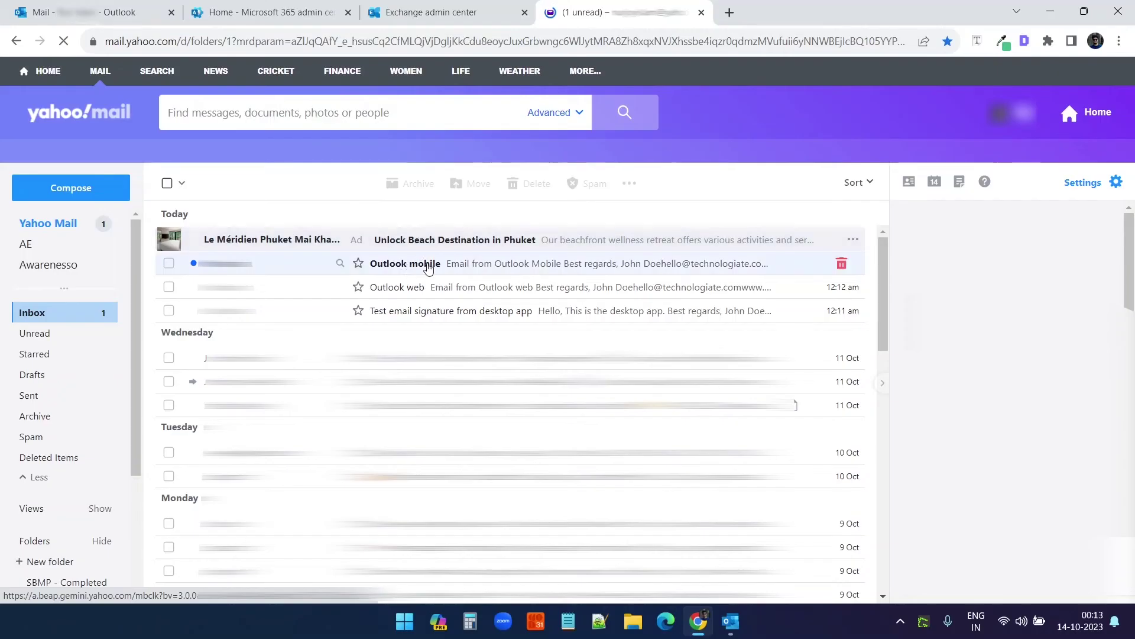
# - Highlight the 'Outlook mobile' message's signature, compare it with the desktop and web test emails, then return to Exchange admin center
pyautogui.click(427, 264)
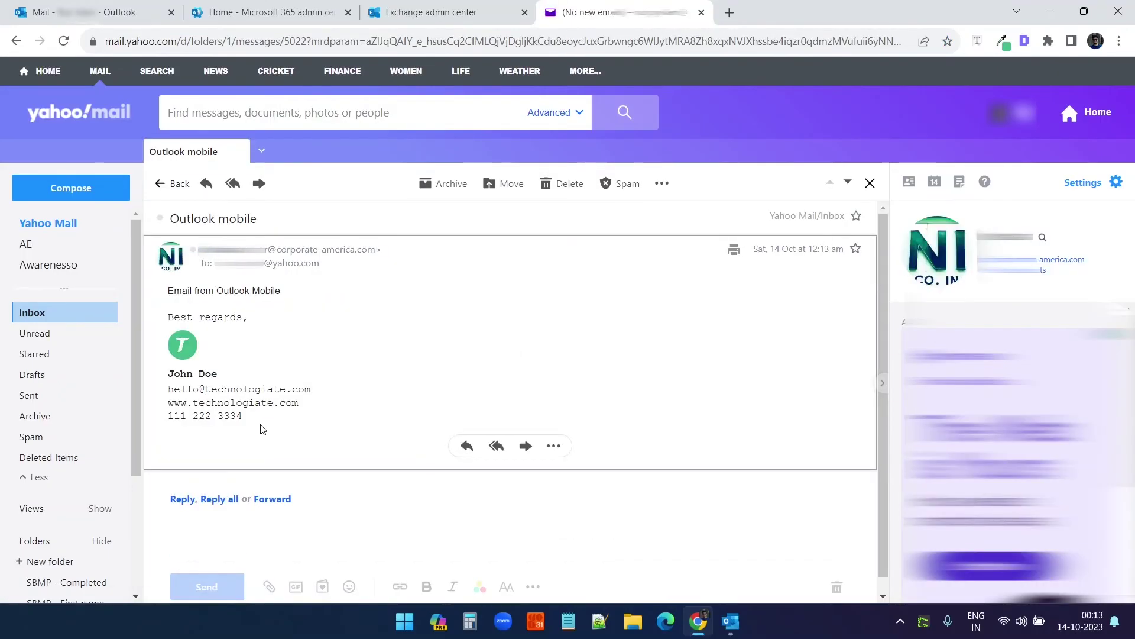
pyautogui.moveTo(260, 430); pyautogui.dragTo(175, 326)
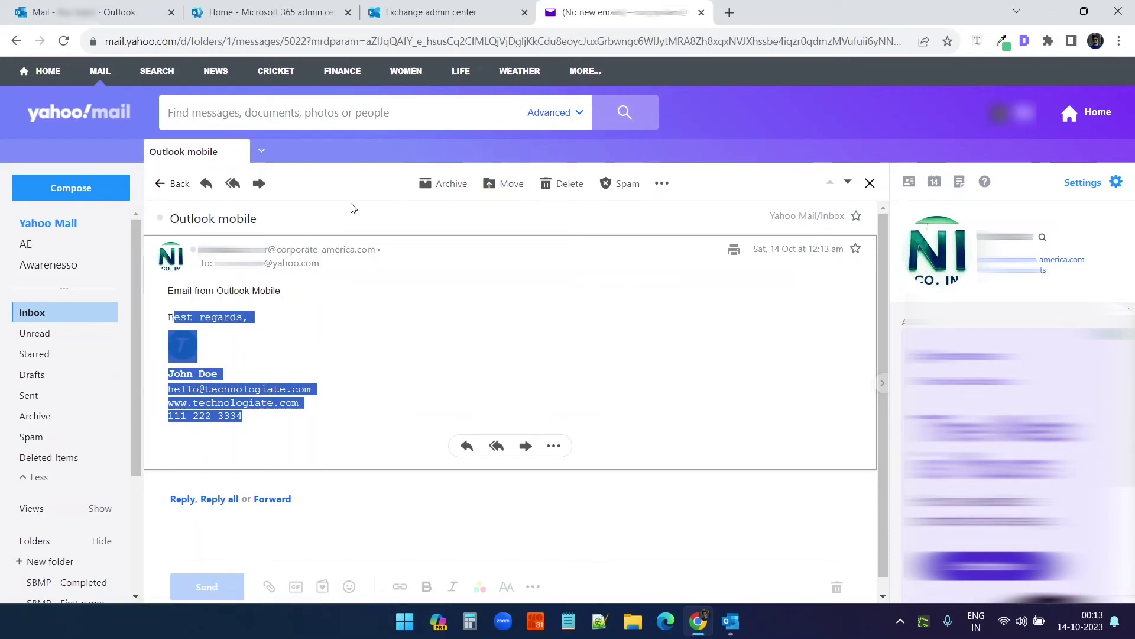
pyautogui.click(847, 185)
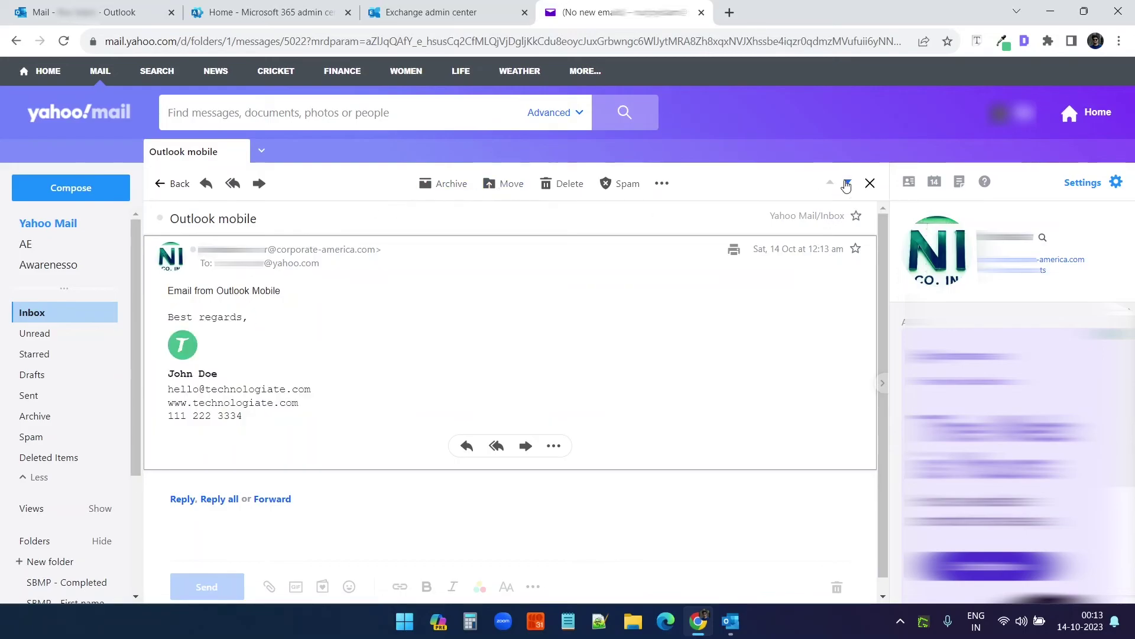
pyautogui.click(848, 184)
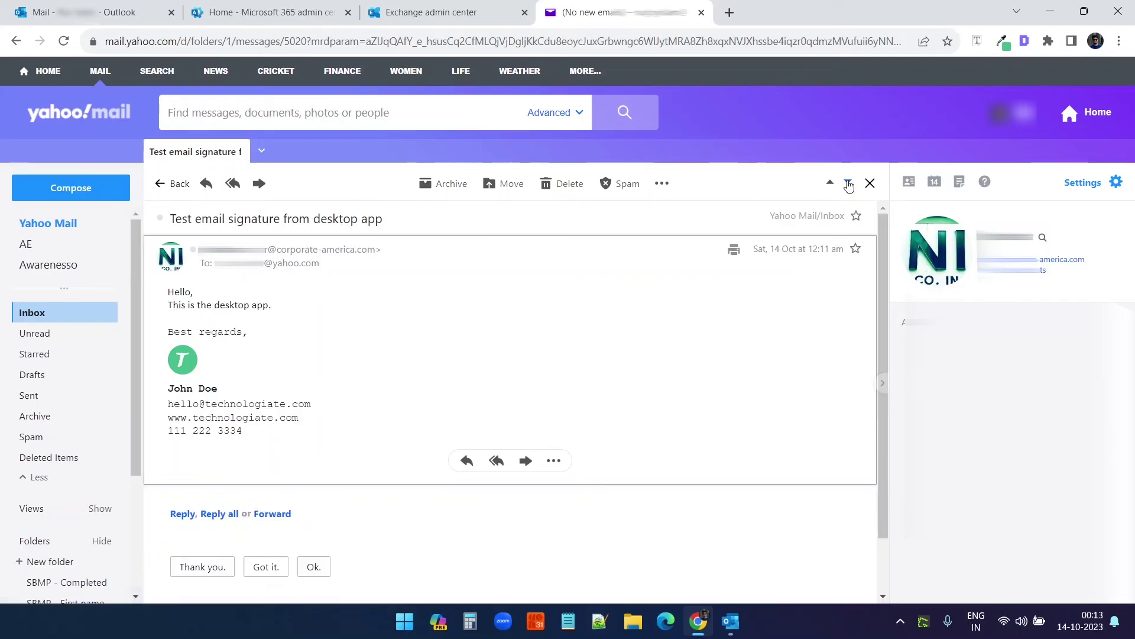
pyautogui.click(833, 186)
pyautogui.click(832, 186)
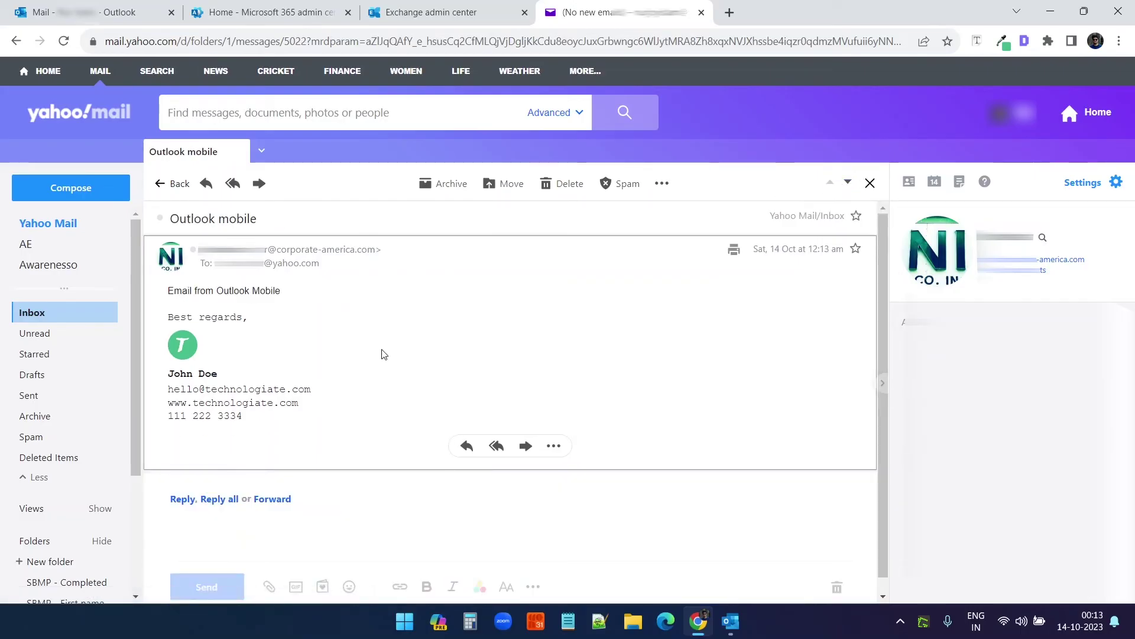
pyautogui.hotkey('ctrl', 'shift', 'Tab')
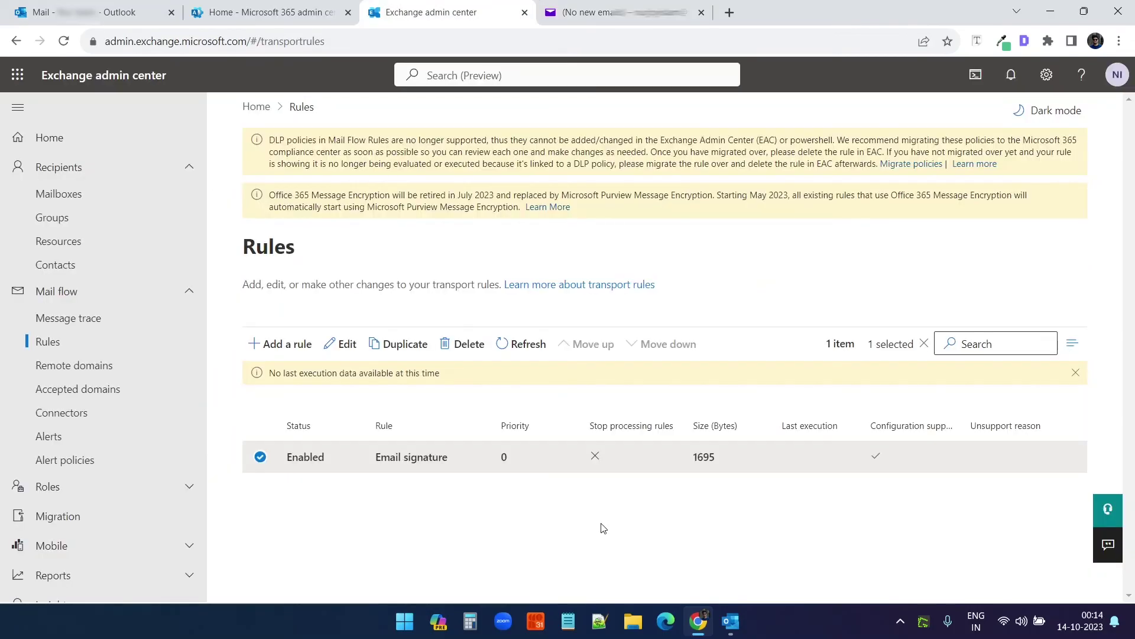
# - Close the Yahoo Mail browser tab and switch to the Outlook desktop app
pyautogui.middleClick(666, 5)
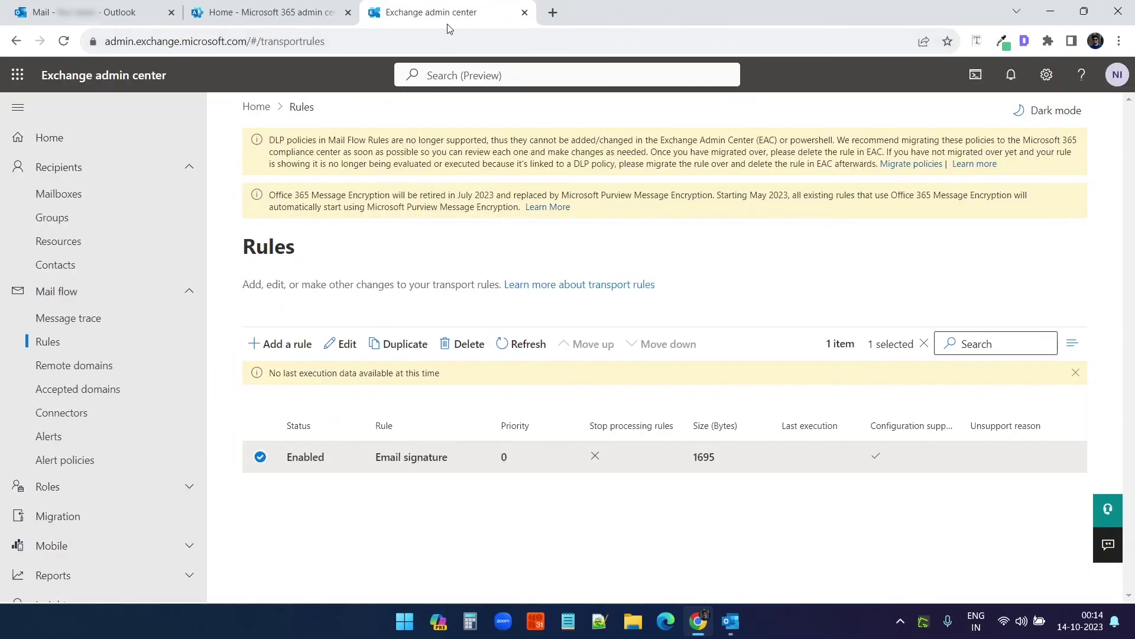
pyautogui.click(735, 628)
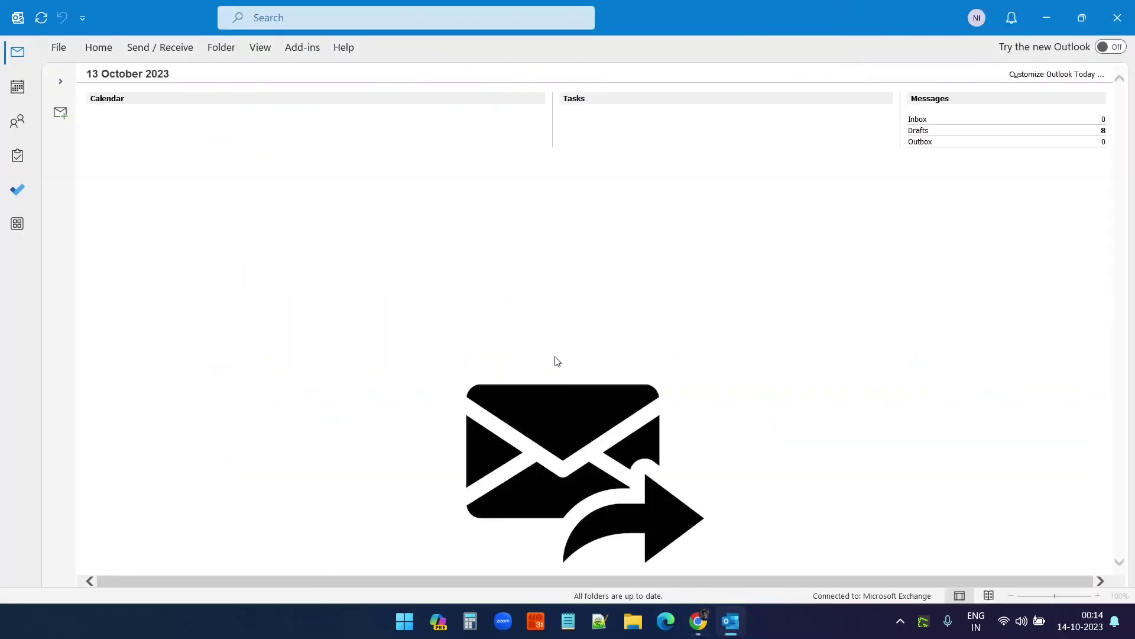
# - Choose Technologiate as the Replies/forwards signature in Outlook Options and save
pyautogui.click(59, 47)
pyautogui.click(52, 543)
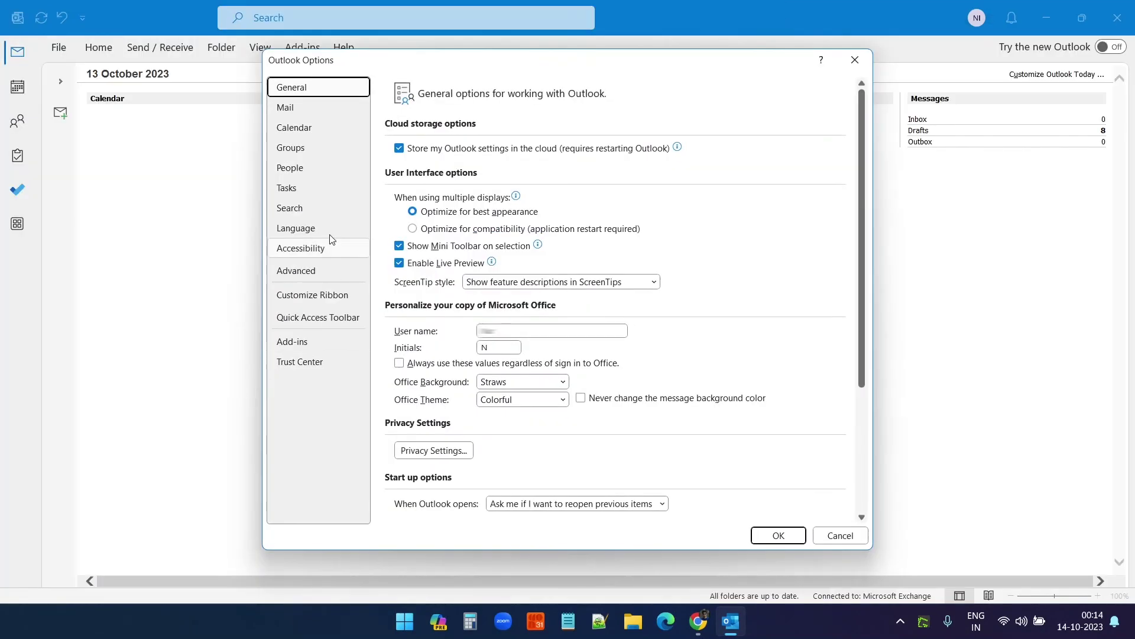
pyautogui.click(293, 109)
pyautogui.click(816, 274)
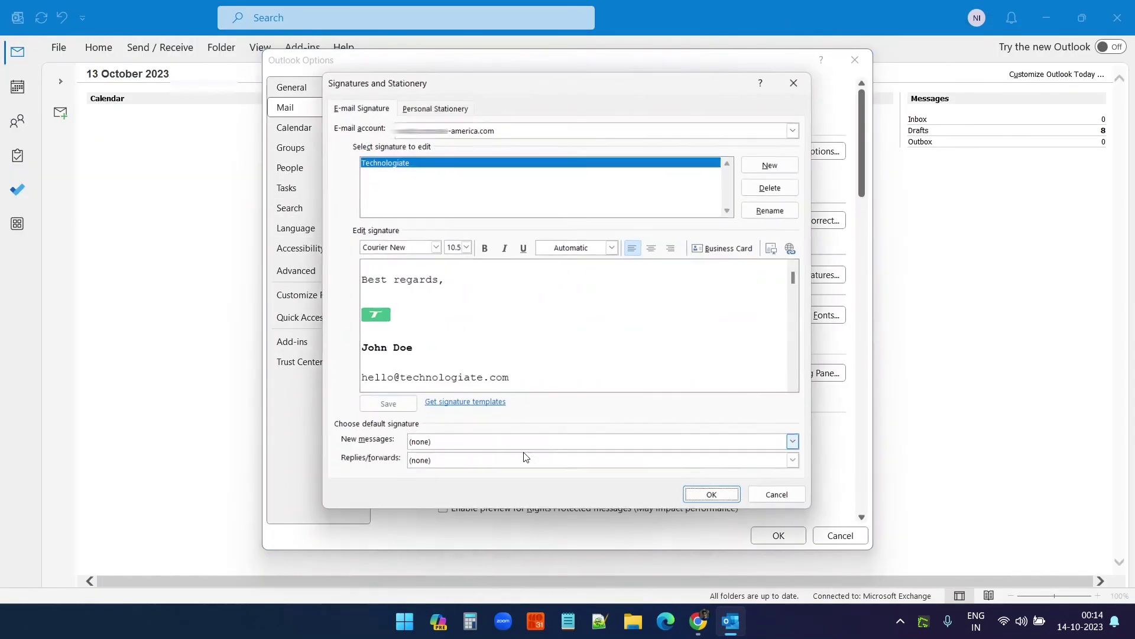
pyautogui.click(494, 463)
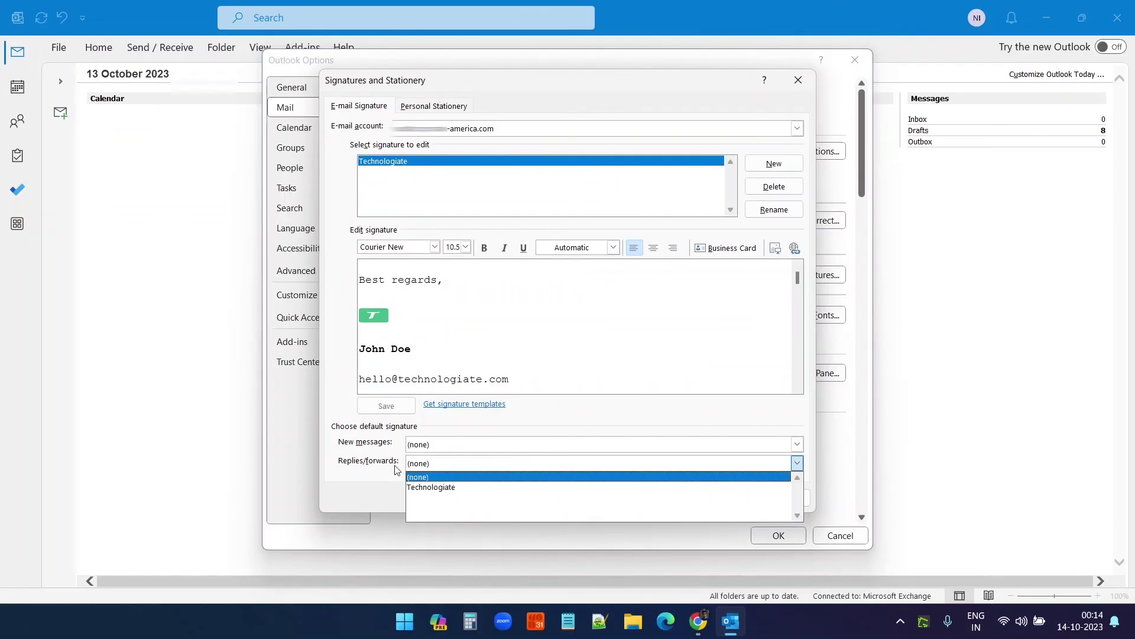
pyautogui.click(461, 487)
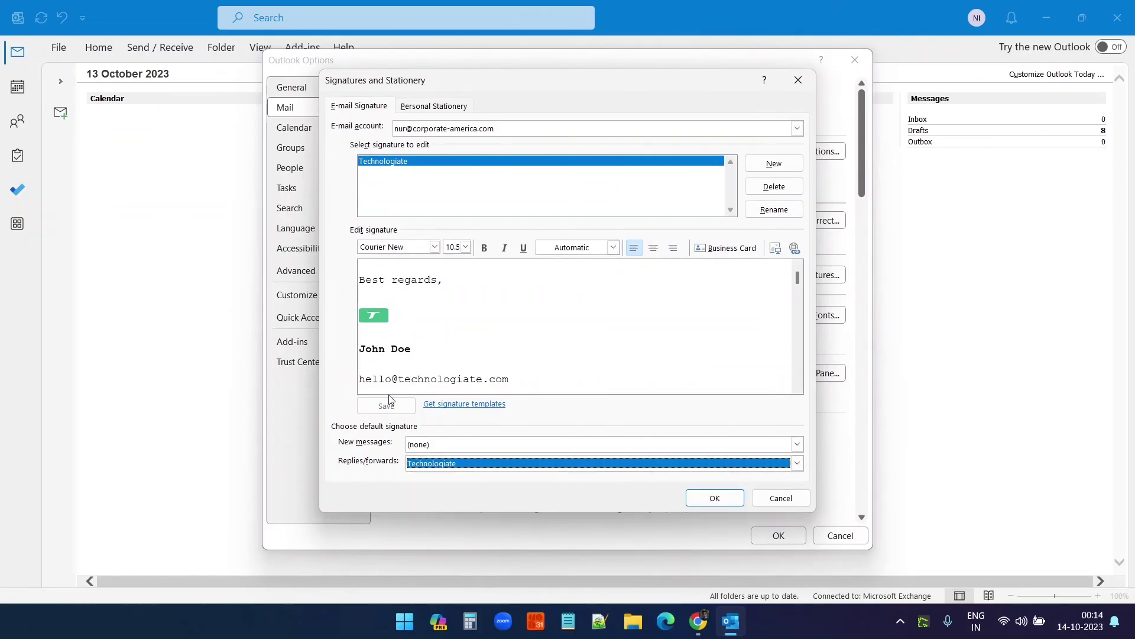
pyautogui.click(710, 498)
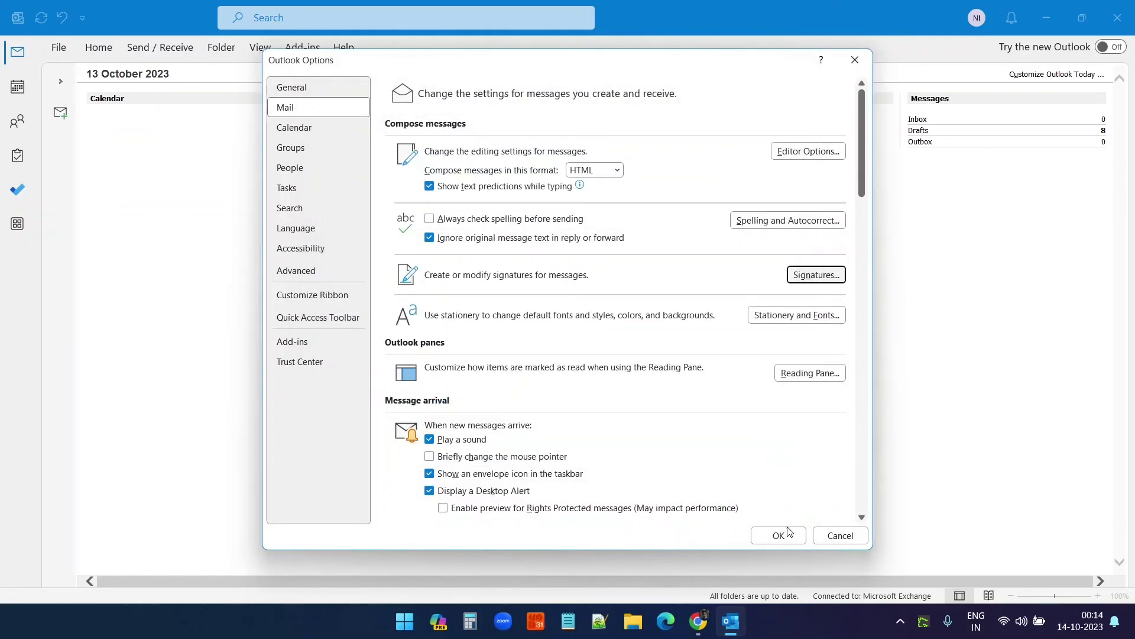
pyautogui.click(781, 535)
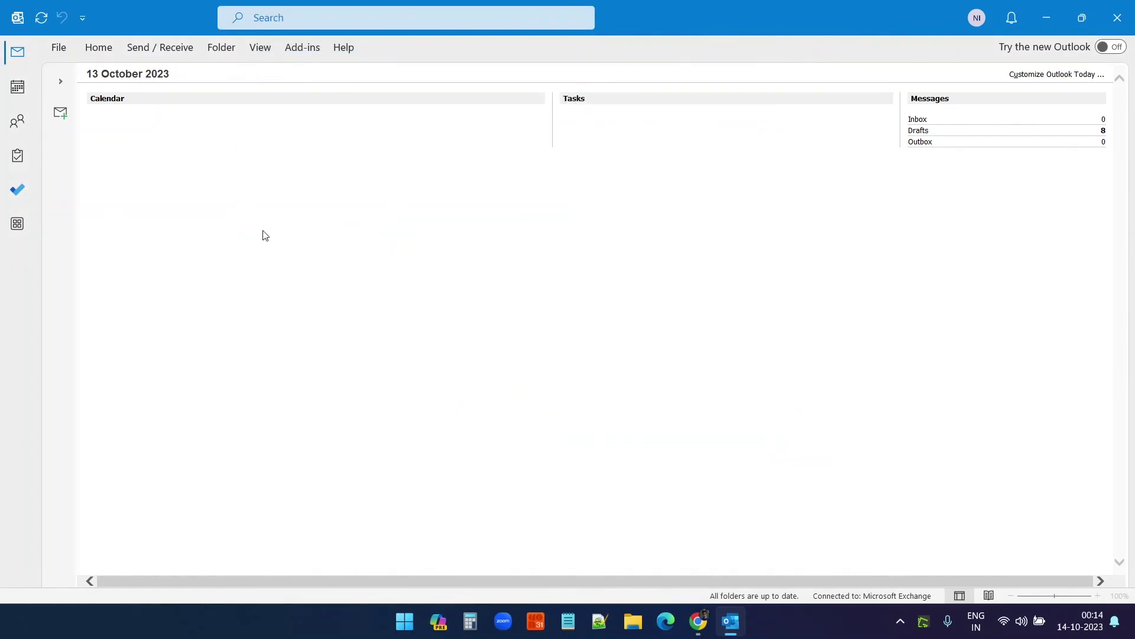